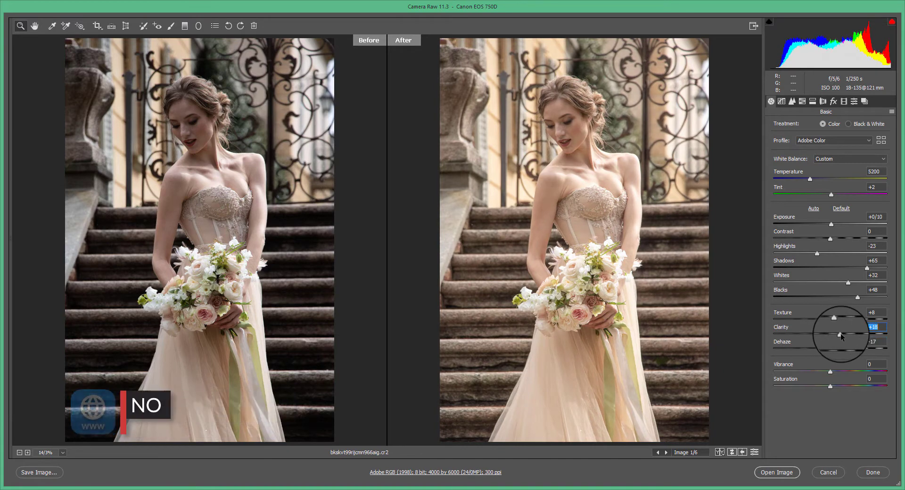
- Raise the photo's Vibrance to +21 and reduce its Saturation slightly
{"action": "mouse_move", "coordinate": [830, 371]}
{"action": "left_mouse_down"}
{"action": "mouse_move", "coordinate": [844, 369]}
{"action": "mouse_move", "coordinate": [827, 385]}
{"action": "left_mouse_up"}
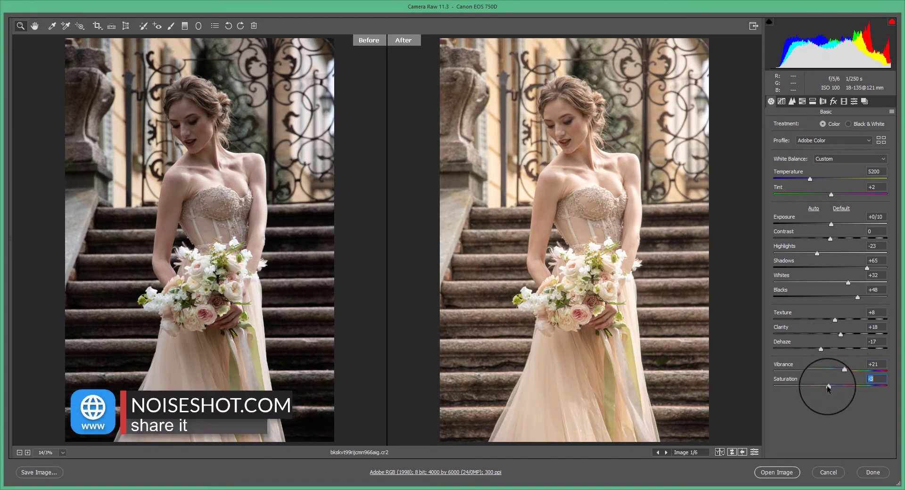
- Shape the RGB point curve by lifting the black point to output 37, lowering the white point, and moving the inner points to inputs 171 and 71
{"action": "left_click", "coordinate": [792, 101]}
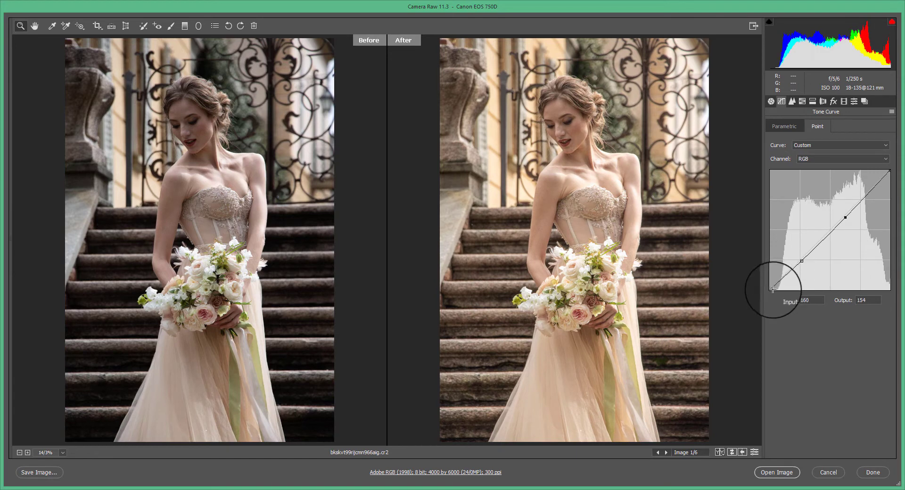
{"action": "left_click_drag", "start_coordinate": [770, 289], "coordinate": [766, 274]}
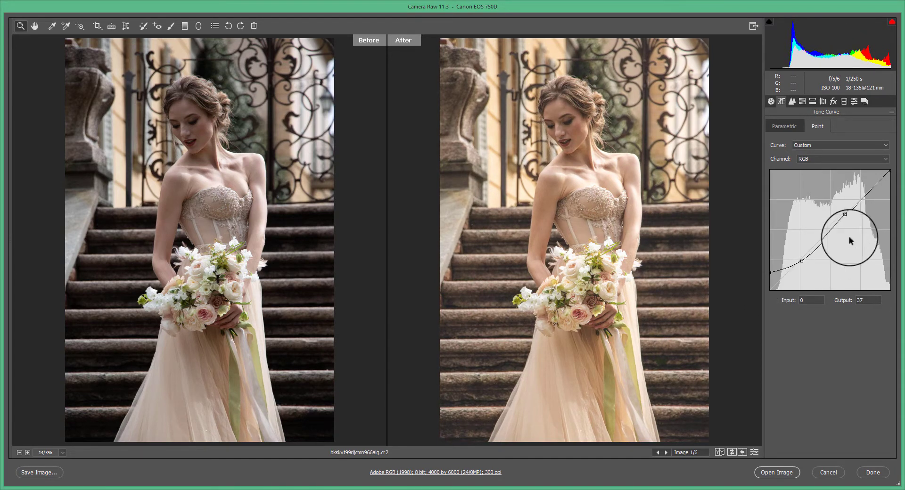
{"action": "left_click_drag", "start_coordinate": [890, 171], "coordinate": [890, 180]}
{"action": "left_click_drag", "start_coordinate": [846, 217], "coordinate": [851, 219]}
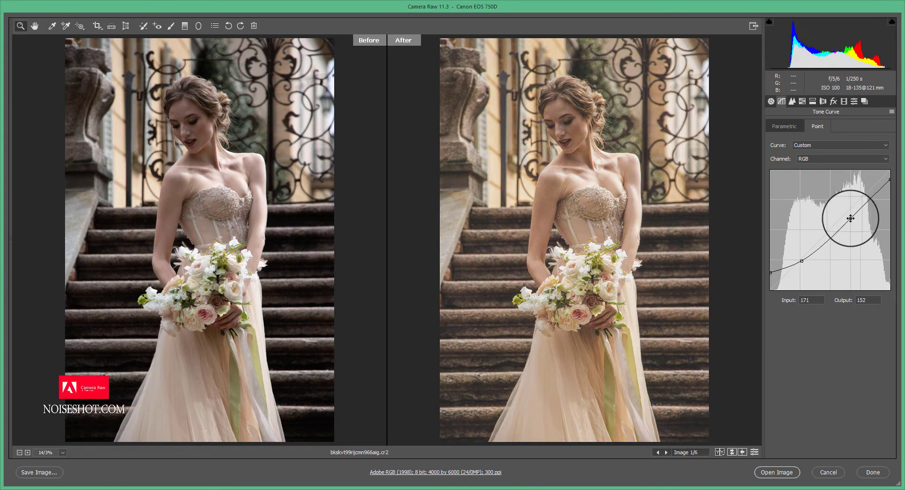
{"action": "left_click_drag", "start_coordinate": [802, 261], "coordinate": [804, 263]}
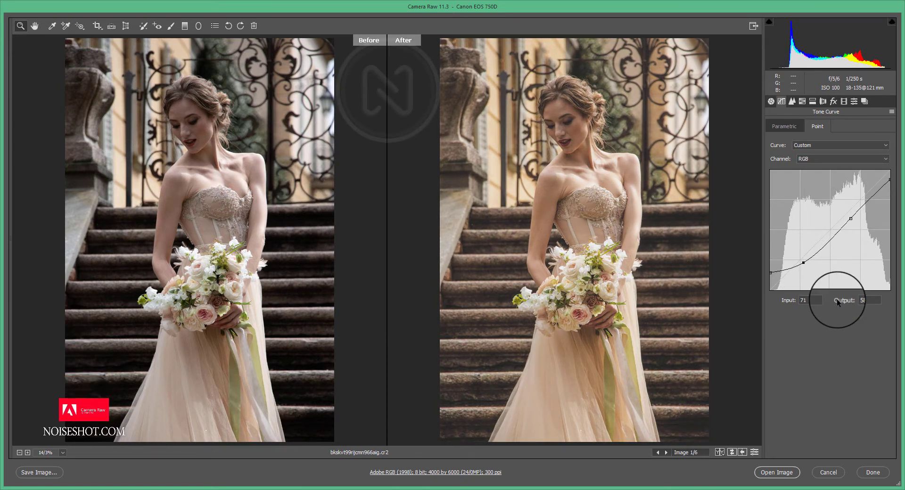
- Lift the black point of the Red channel's point curve to output 8
{"action": "left_click", "coordinate": [810, 158]}
{"action": "left_click", "coordinate": [804, 175]}
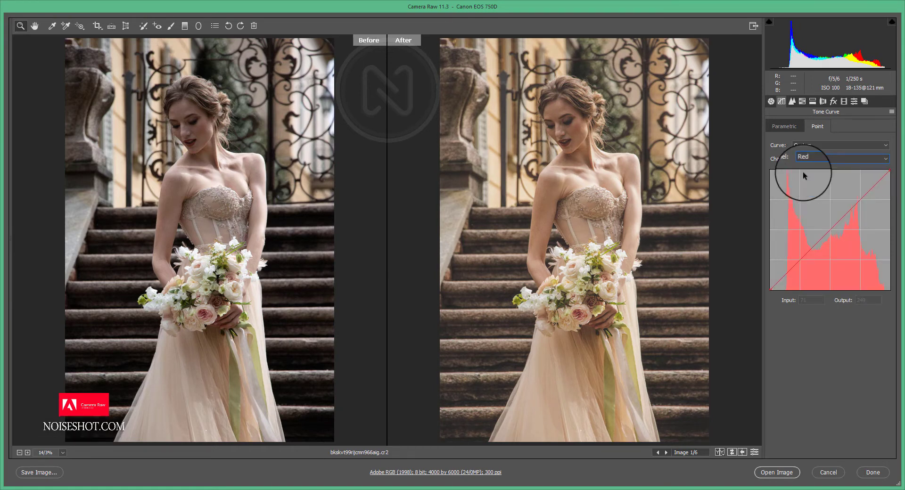
{"action": "left_click", "coordinate": [769, 290]}
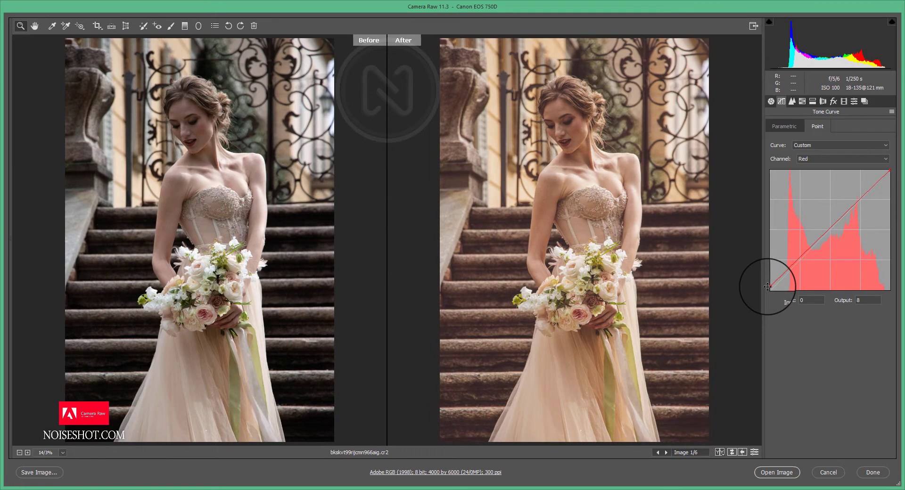
- On the Blue channel's point curve, set a shadow point at input 59, output 66 and a highlight point at input 199, output 189
{"action": "left_click", "coordinate": [808, 159]}
{"action": "left_click", "coordinate": [808, 188]}
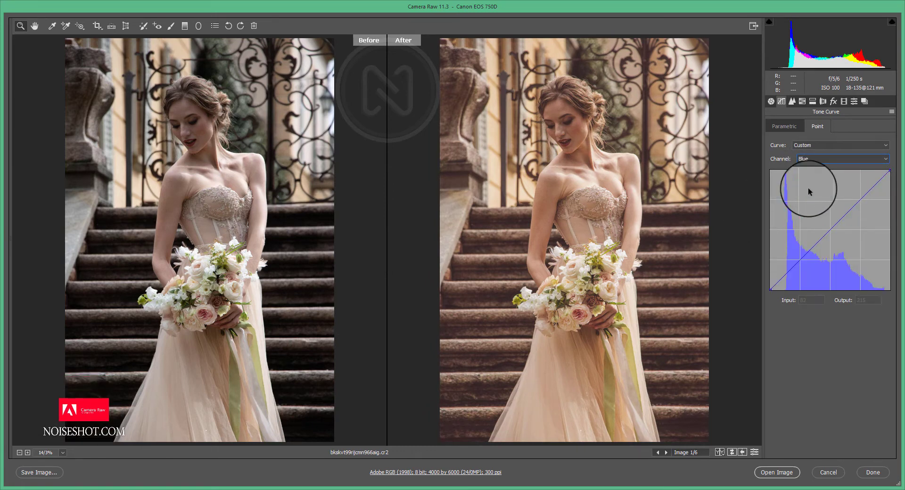
{"action": "left_click", "coordinate": [801, 260]}
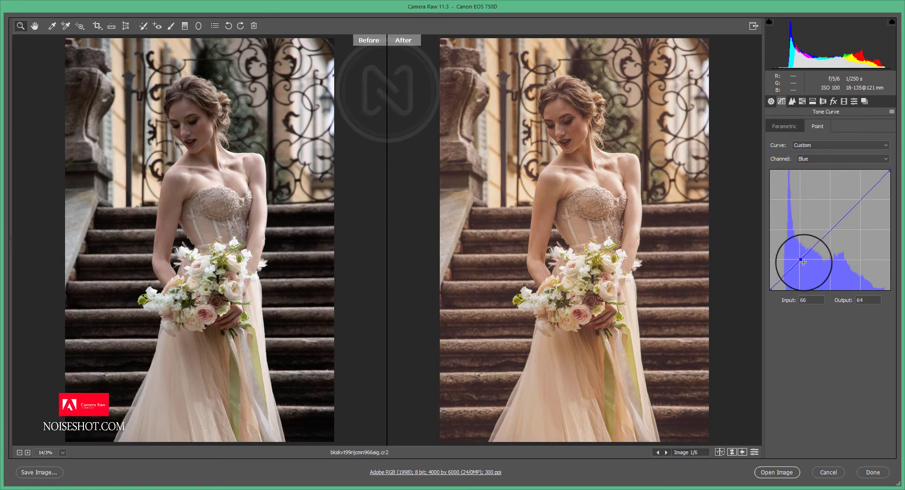
{"action": "left_click_drag", "start_coordinate": [803, 262], "coordinate": [798, 260]}
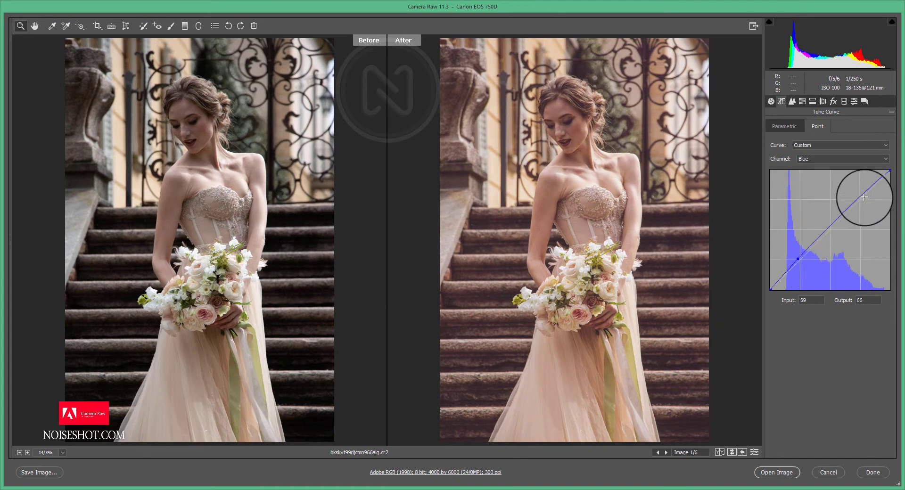
{"action": "left_click", "coordinate": [864, 201]}
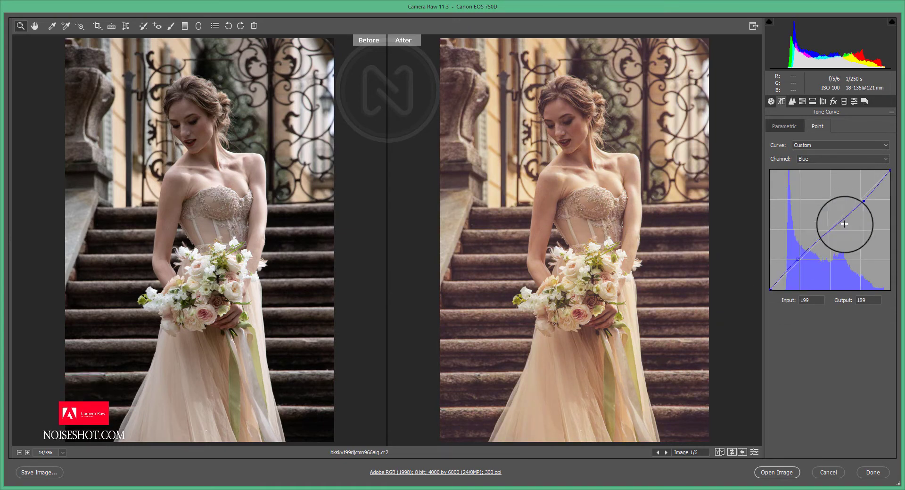
- Increase the sharpening Masking substantially and add a moderate amount of luminance noise reduction
{"action": "left_click", "coordinate": [792, 101]}
{"action": "left_click_drag", "start_coordinate": [773, 187], "coordinate": [851, 186]}
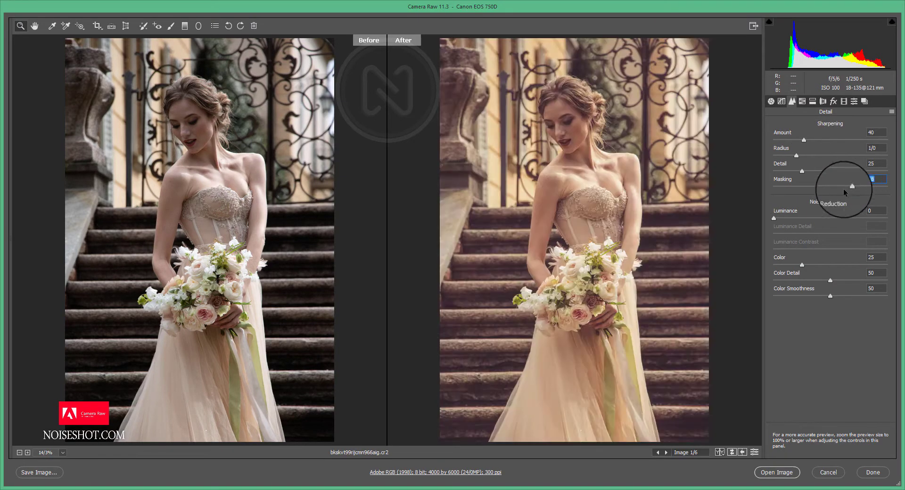
{"action": "left_click_drag", "start_coordinate": [774, 218], "coordinate": [789, 216]}
- Set the HSL hue of Yellows to -33, Greens to +78 and Magentas to +62
{"action": "left_click", "coordinate": [802, 101]}
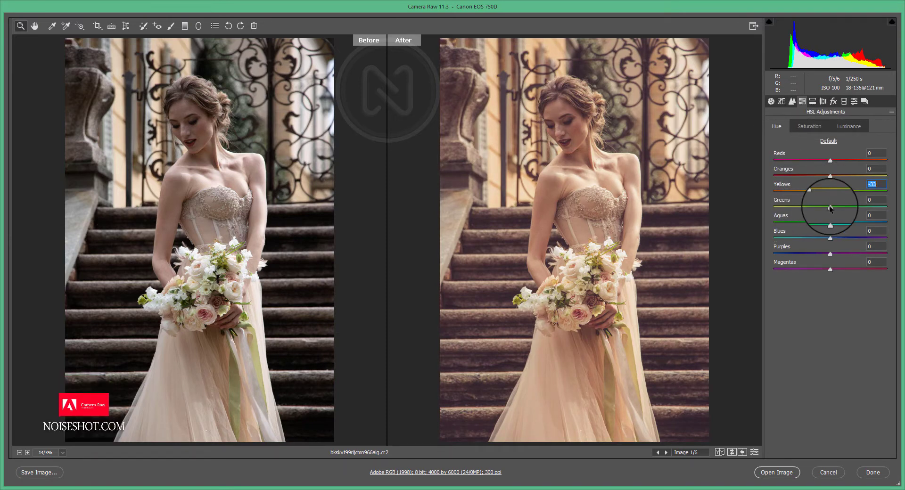
{"action": "left_click_drag", "start_coordinate": [830, 208], "coordinate": [873, 209]}
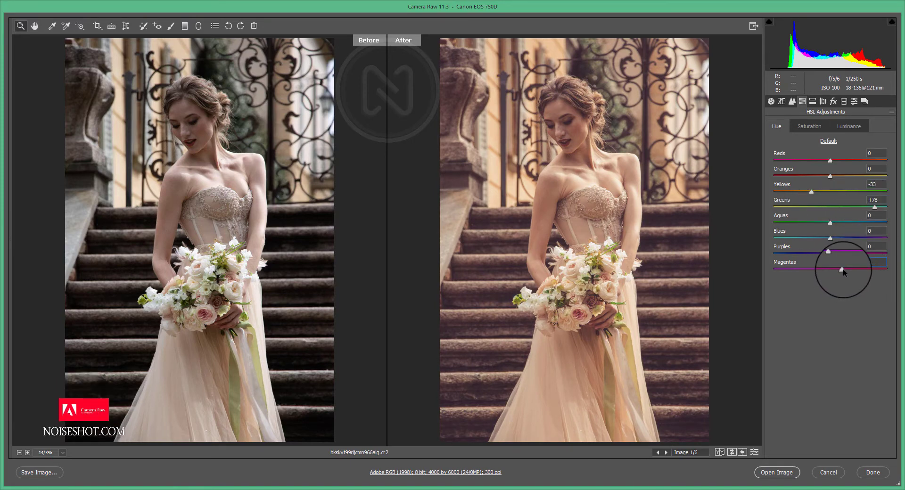
{"action": "left_click_drag", "start_coordinate": [843, 269], "coordinate": [867, 267]}
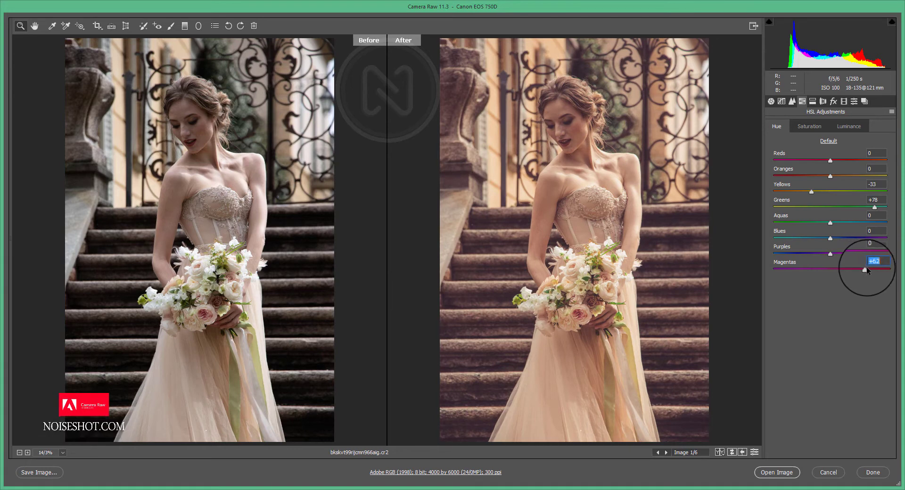
- Set HSL saturation to Oranges -17, Yellows -43, Greens -100 and luminance to Oranges +3, Yellows +5, Greens +85
{"action": "left_click", "coordinate": [808, 126]}
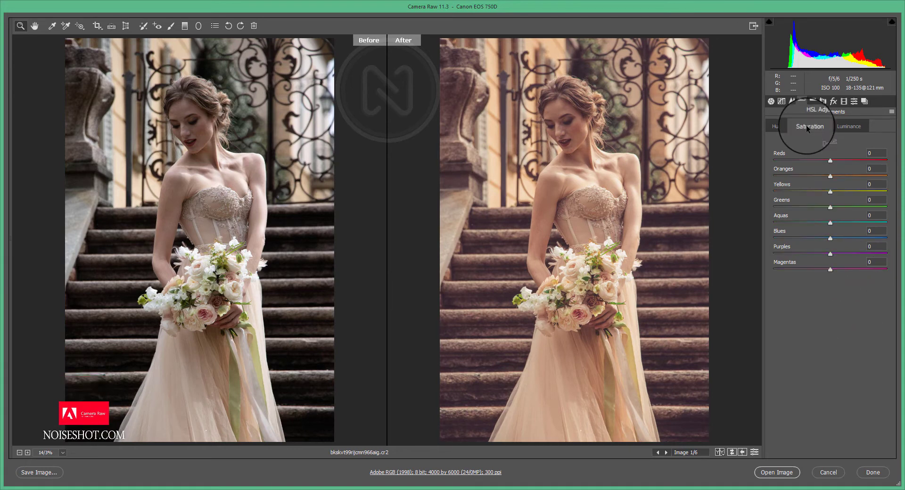
{"action": "left_click_drag", "start_coordinate": [830, 174], "coordinate": [743, 213]}
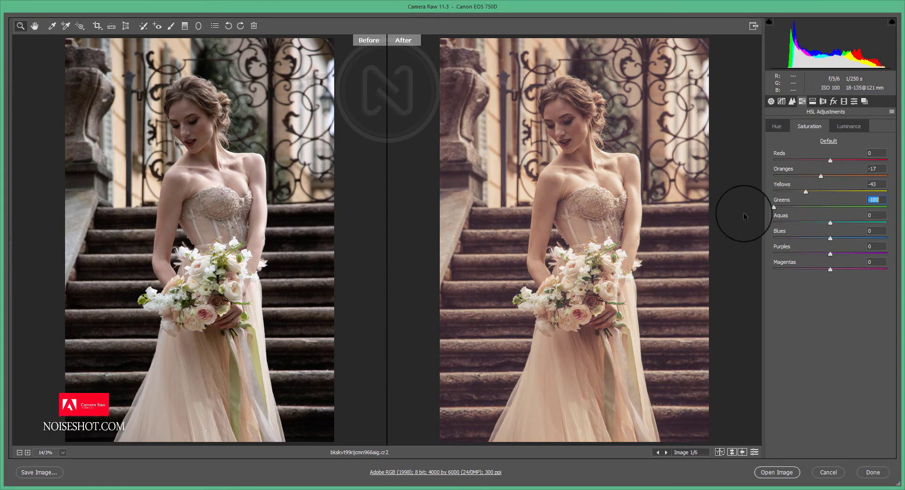
{"action": "left_click", "coordinate": [839, 129]}
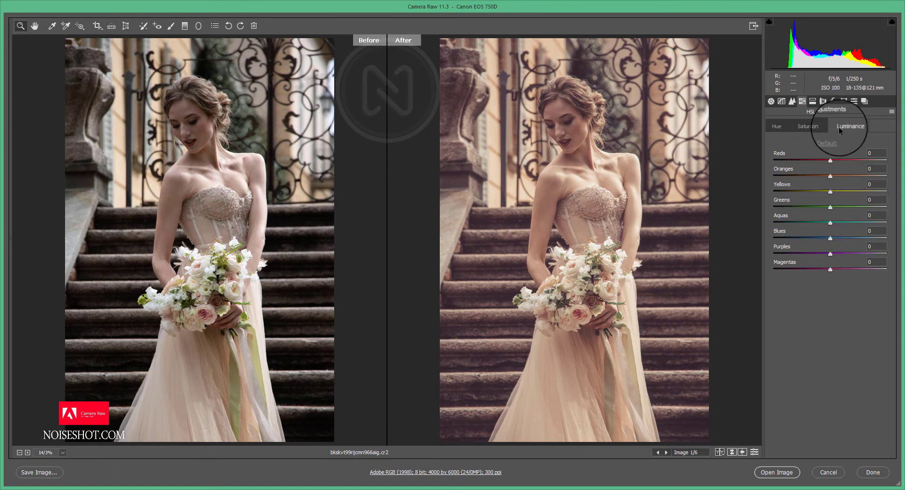
{"action": "left_click_drag", "start_coordinate": [831, 176], "coordinate": [877, 210]}
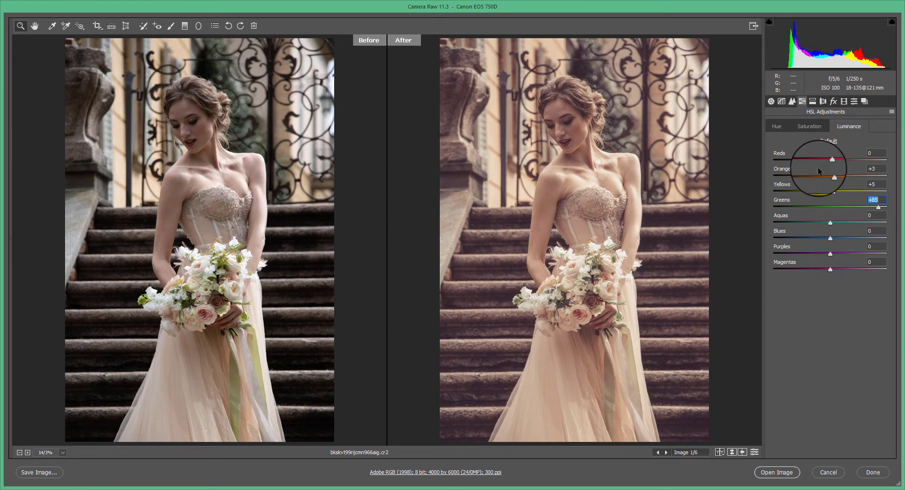
- Apply split toning to the shadows with hue 23 and saturation 20, and adjust the balance
{"action": "left_click", "coordinate": [813, 101]}
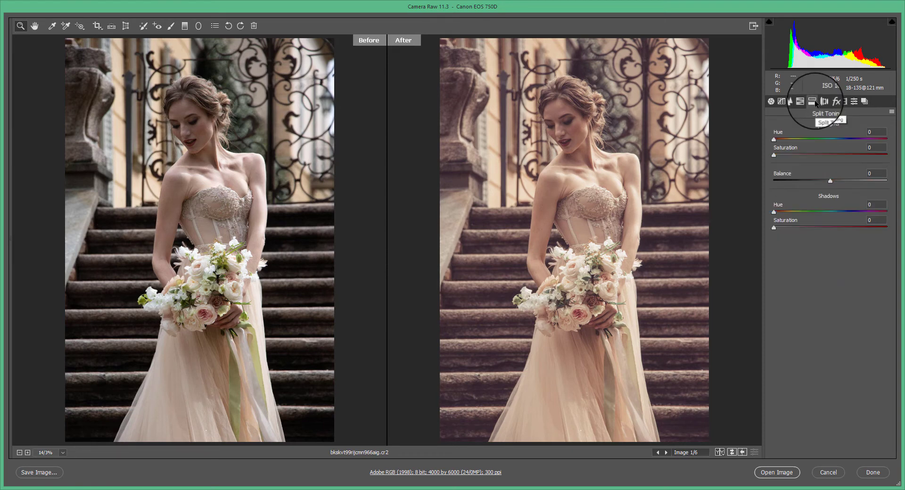
{"action": "left_click", "coordinate": [876, 204]}
{"action": "type", "text": "23"}
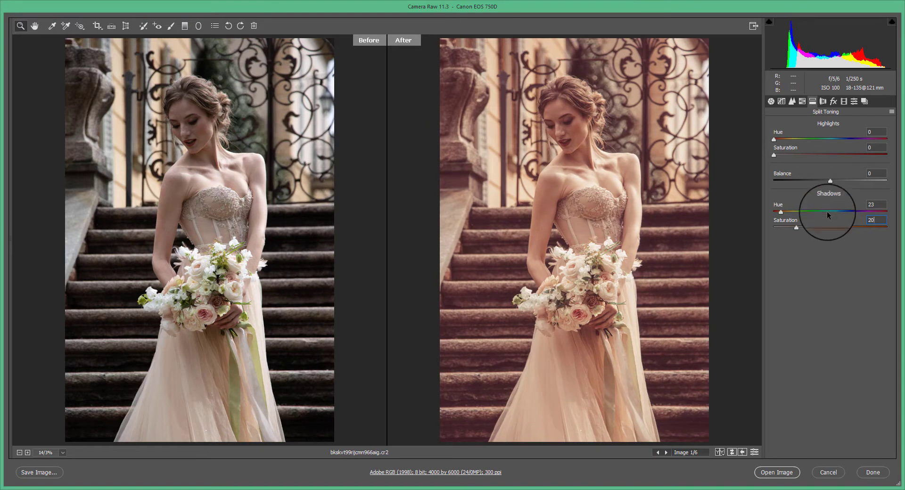
{"action": "left_click_drag", "start_coordinate": [834, 181], "coordinate": [810, 196]}
- Enable lens profile corrections and chromatic aberration removal for the photo
{"action": "left_click", "coordinate": [824, 102]}
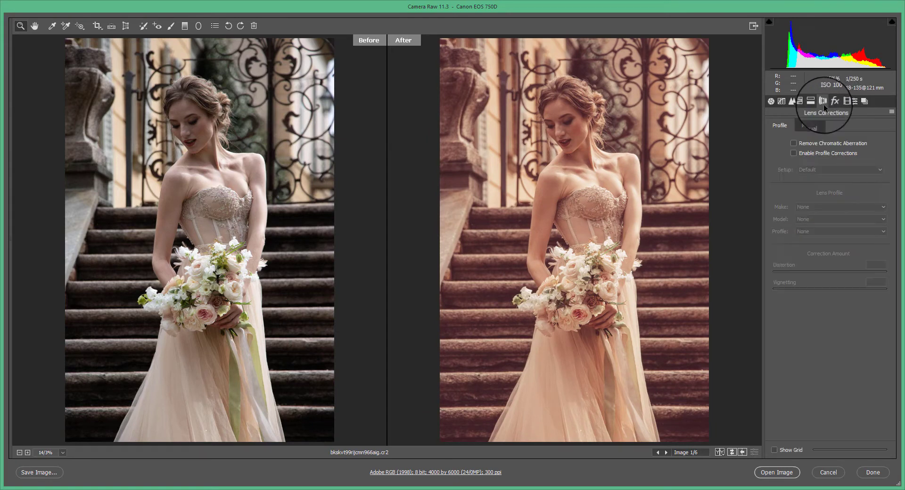
{"action": "left_click", "coordinate": [794, 153]}
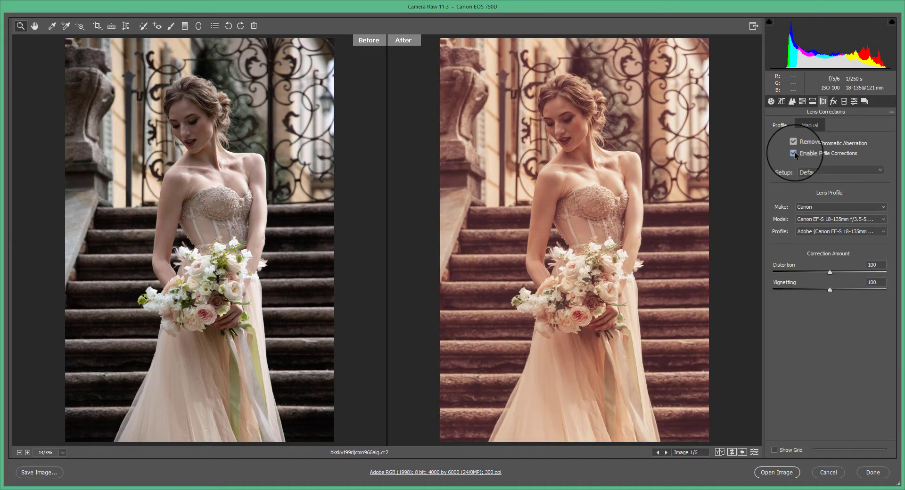
- Calibrate the Red Primary to hue +63 and saturation -47, and the Blue Primary to hue +31 and saturation -61
{"action": "left_click", "coordinate": [843, 102]}
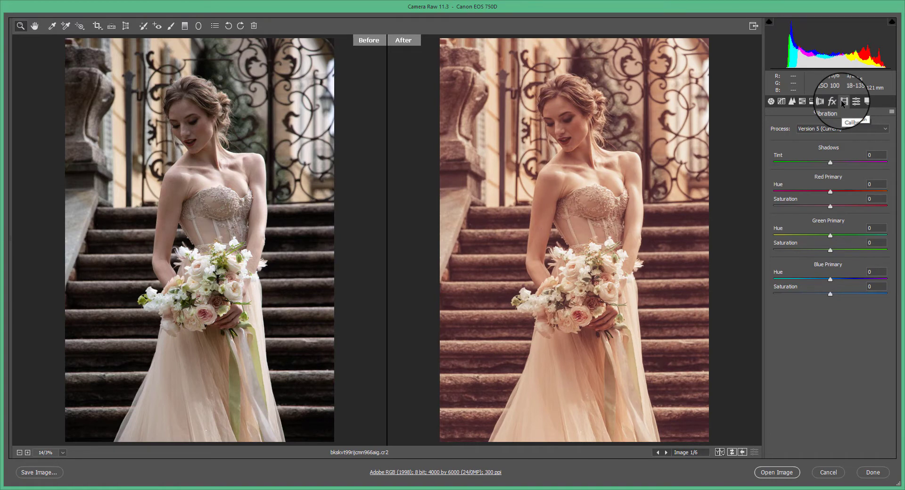
{"action": "left_click_drag", "start_coordinate": [831, 191], "coordinate": [804, 213]}
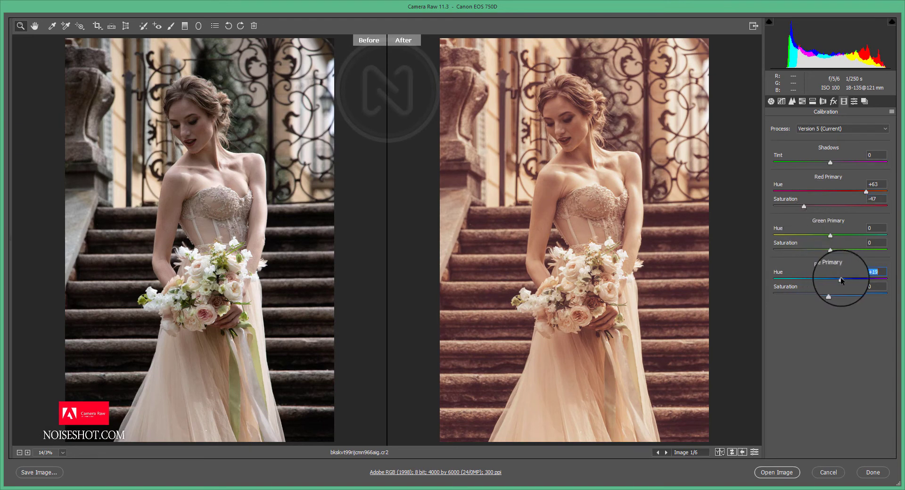
{"action": "left_click_drag", "start_coordinate": [850, 278], "coordinate": [795, 294]}
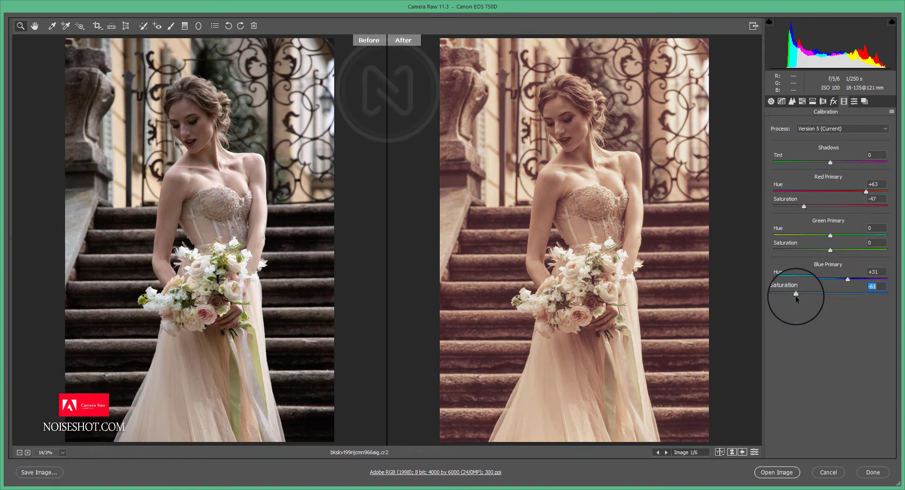
- Save all current settings as a new user preset named "brown color effect"
{"action": "left_click", "coordinate": [854, 103]}
{"action": "left_click", "coordinate": [876, 453]}
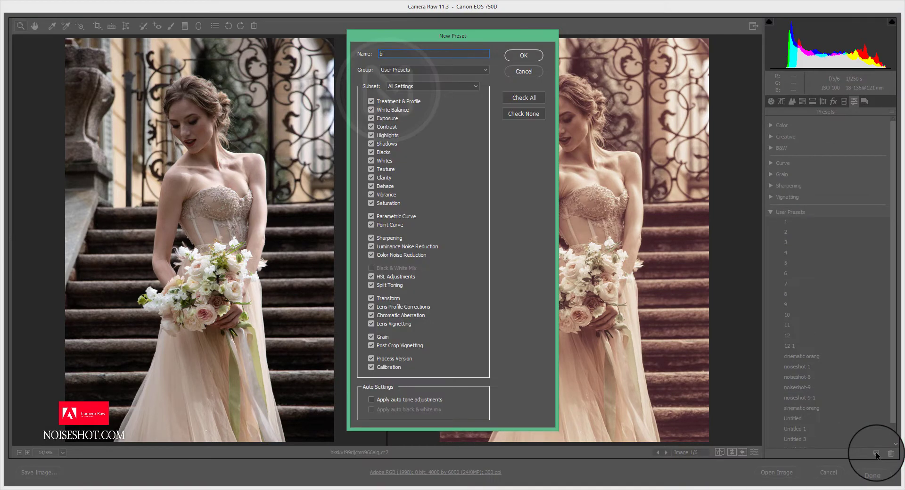
{"action": "type", "text": "brown color effect"}
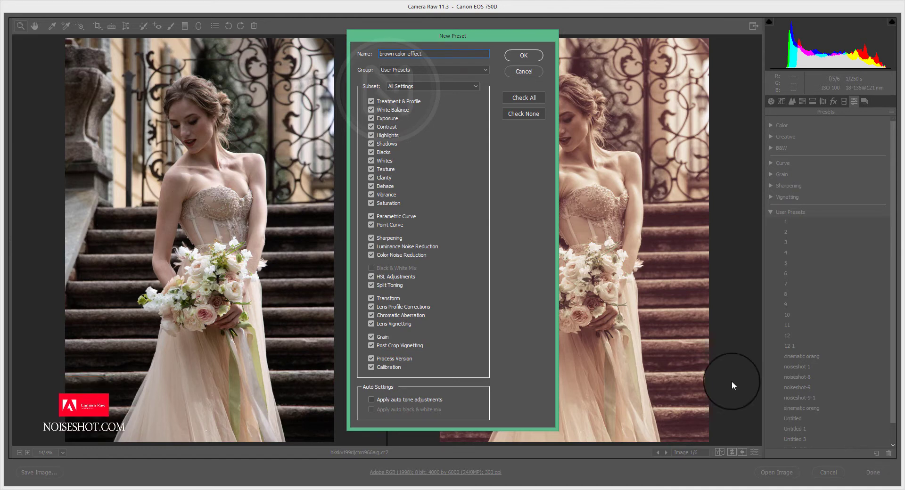
{"action": "left_click", "coordinate": [518, 55]}
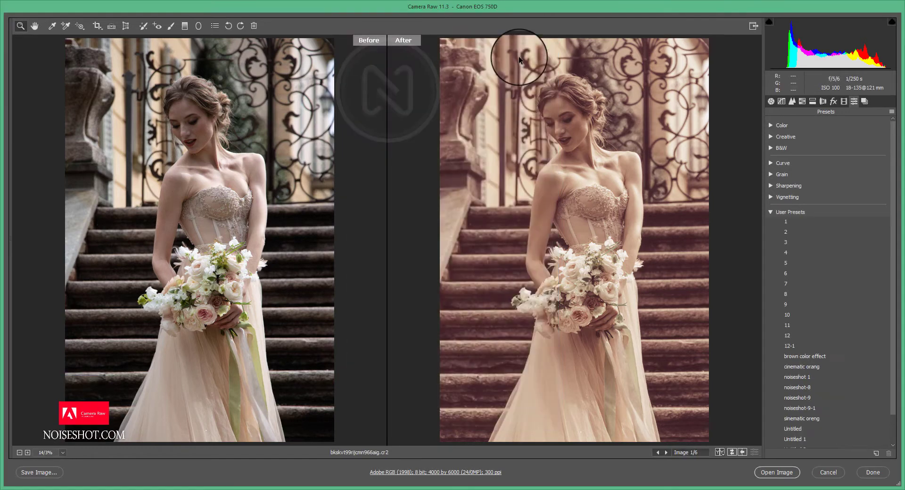
- Draw a tall radial filter around the bride with exposure +0.50 acting inside, and extend it down to the photo's lower edge
{"action": "left_click", "coordinate": [199, 25]}
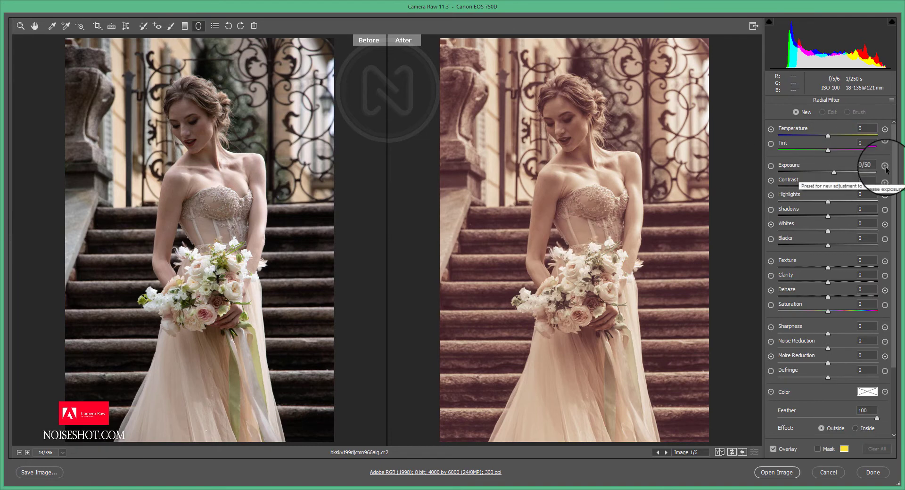
{"action": "left_click_drag", "start_coordinate": [570, 215], "coordinate": [603, 172]}
{"action": "left_click", "coordinate": [856, 428]}
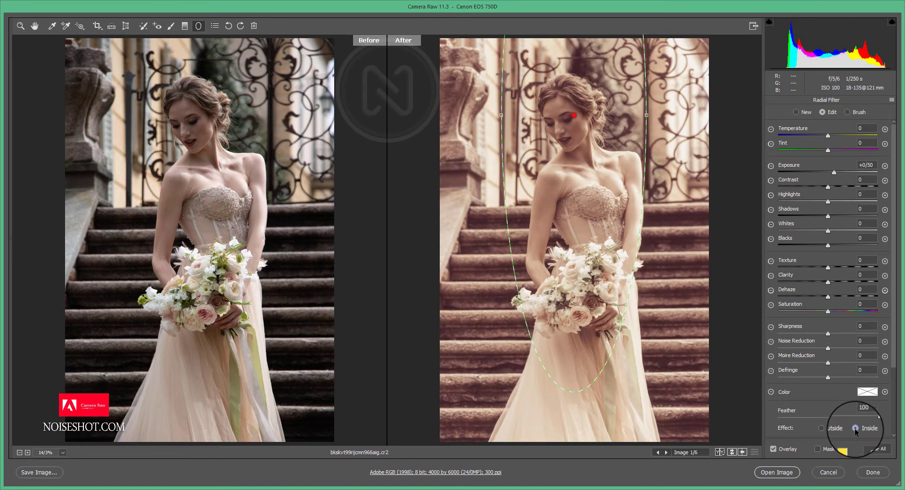
{"action": "left_click_drag", "start_coordinate": [647, 115], "coordinate": [651, 115]}
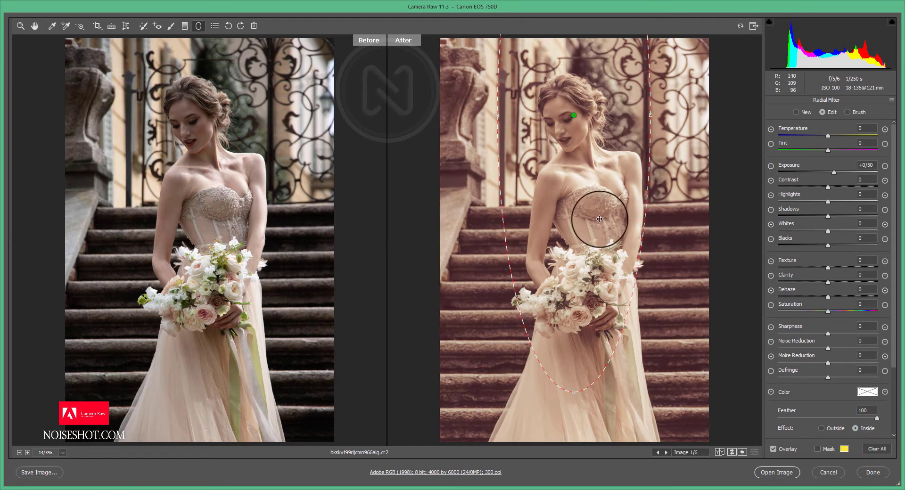
{"action": "left_click_drag", "start_coordinate": [569, 140], "coordinate": [560, 128]}
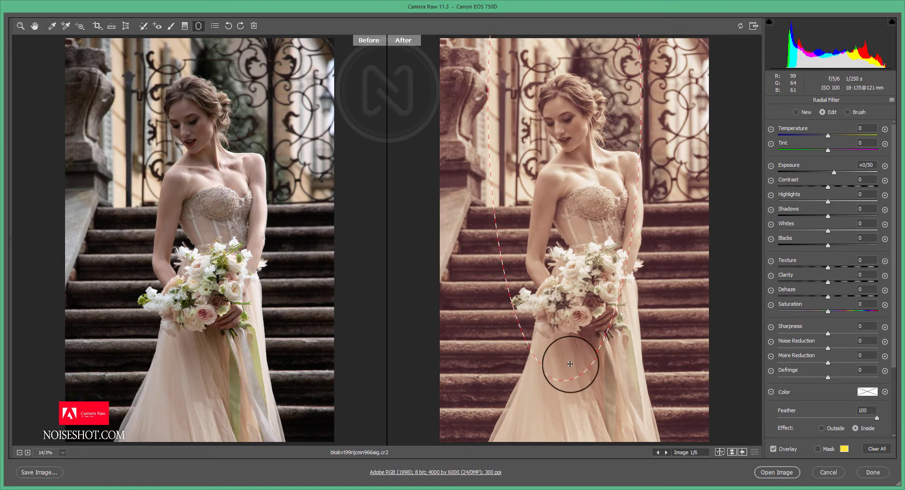
{"action": "left_click_drag", "start_coordinate": [570, 364], "coordinate": [566, 444]}
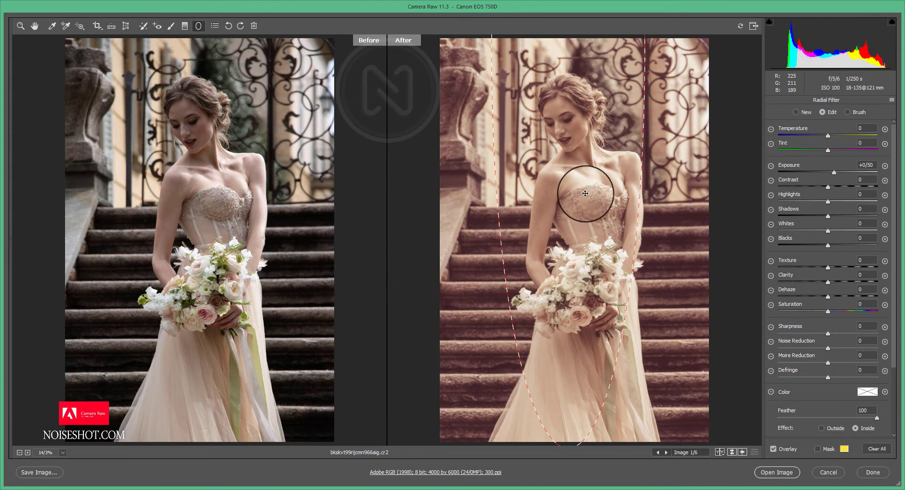
- Set the radial filter's exposure to -0.80 and apply its effect outside the ellipse
{"action": "left_click_drag", "start_coordinate": [836, 172], "coordinate": [818, 179]}
{"action": "left_click", "coordinate": [822, 429]}
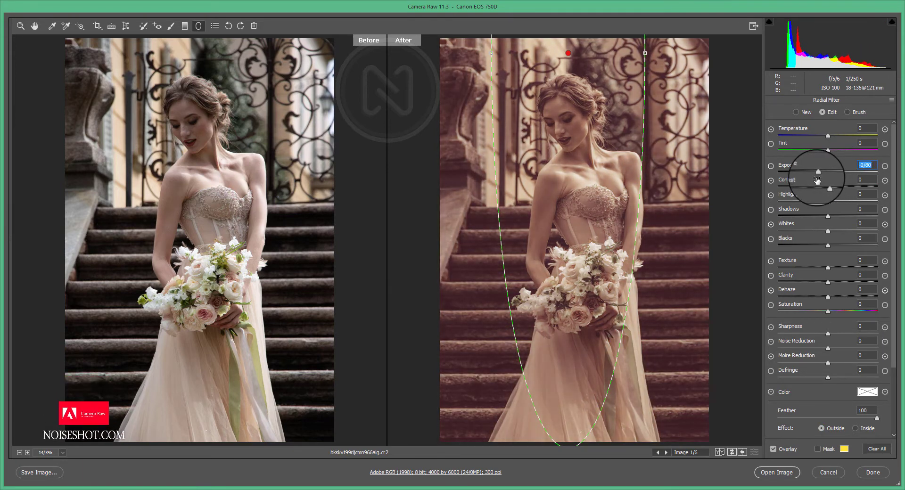
- Set the radial filter's Temperature to -3, Contrast +30, Shadows +12, Whites -10, Blacks +12, Texture +8 and Dehaze +10
{"action": "left_click_drag", "start_coordinate": [828, 245], "coordinate": [836, 246]}
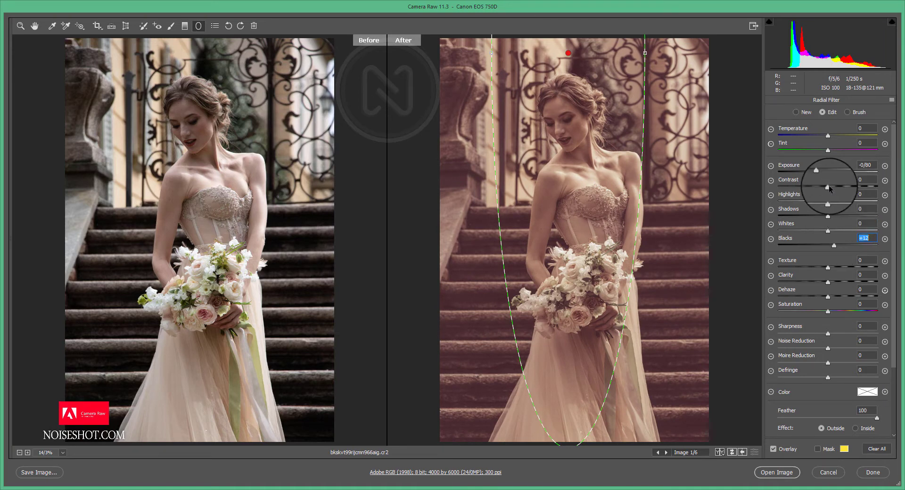
{"action": "left_click_drag", "start_coordinate": [829, 187], "coordinate": [842, 184]}
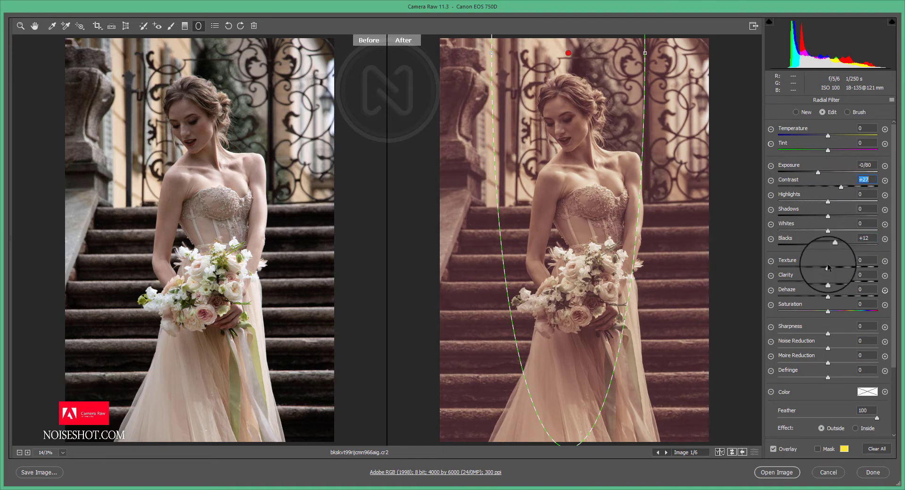
{"action": "left_click_drag", "start_coordinate": [828, 296], "coordinate": [831, 268]}
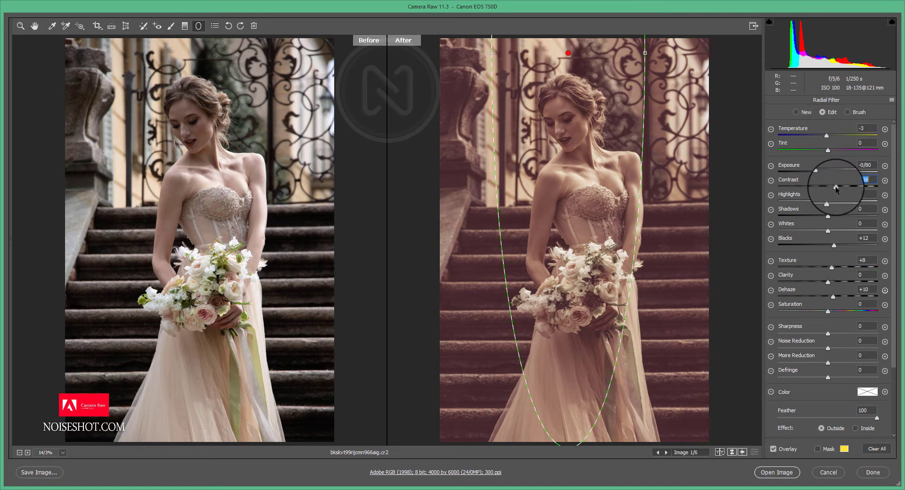
{"action": "left_click_drag", "start_coordinate": [842, 187], "coordinate": [826, 232]}
{"action": "double_click", "coordinate": [824, 201]}
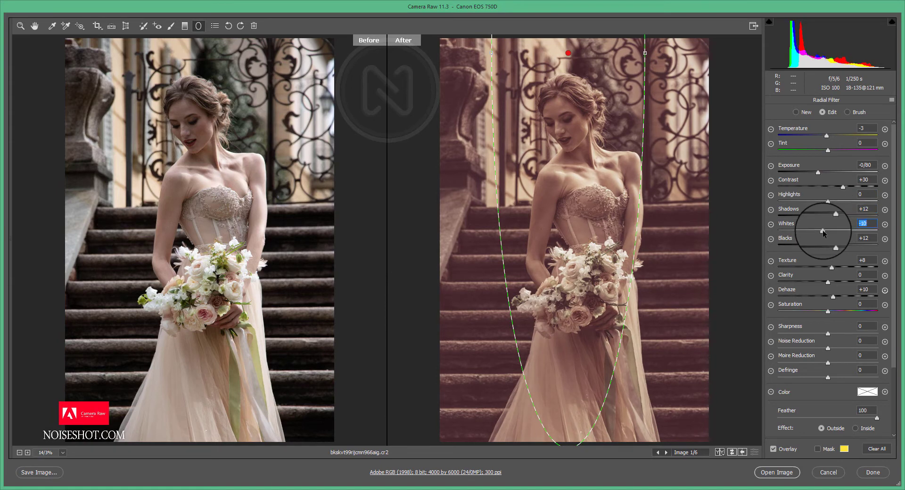
- Erase the radial filter's effect from the bride's face, body and dress with a size 18 brush
{"action": "left_click", "coordinate": [847, 112]}
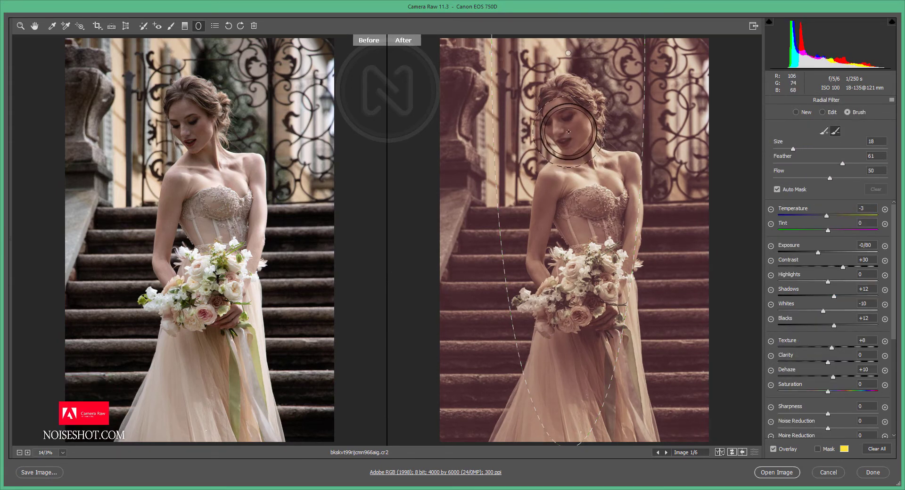
{"action": "mouse_move", "coordinate": [569, 131]}
{"action": "left_mouse_down"}
{"action": "mouse_move", "coordinate": [572, 196]}
{"action": "mouse_move", "coordinate": [580, 145]}
{"action": "mouse_move", "coordinate": [584, 247]}
{"action": "mouse_move", "coordinate": [576, 258]}
{"action": "left_mouse_up"}
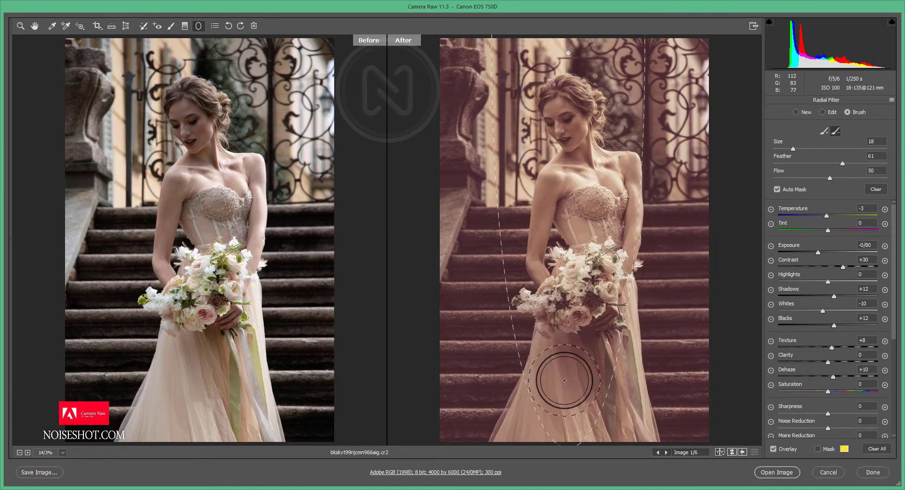
{"action": "left_click", "coordinate": [20, 26]}
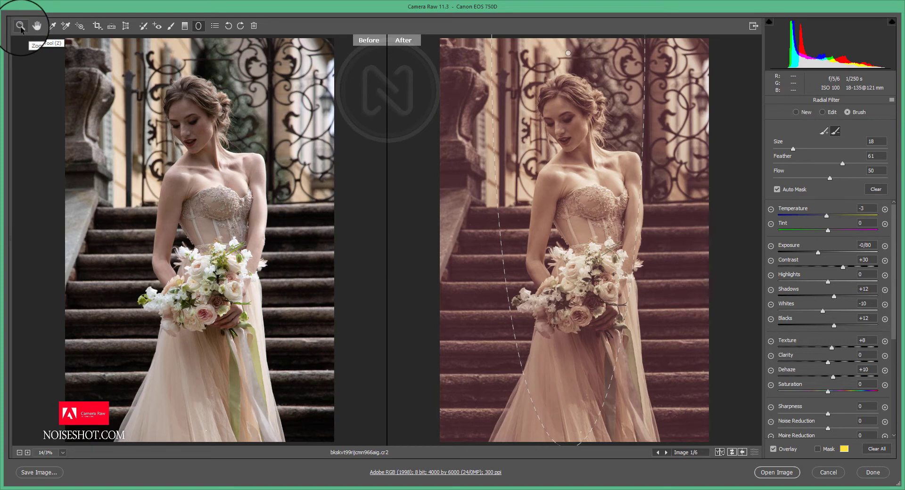
- Brighten the bride's face with a size 18 adjustment brush and set its exposure to +1.55
{"action": "left_click", "coordinate": [171, 25]}
{"action": "key", "text": "ctrl+plus"}
{"action": "key", "text": "ctrl+plus"}
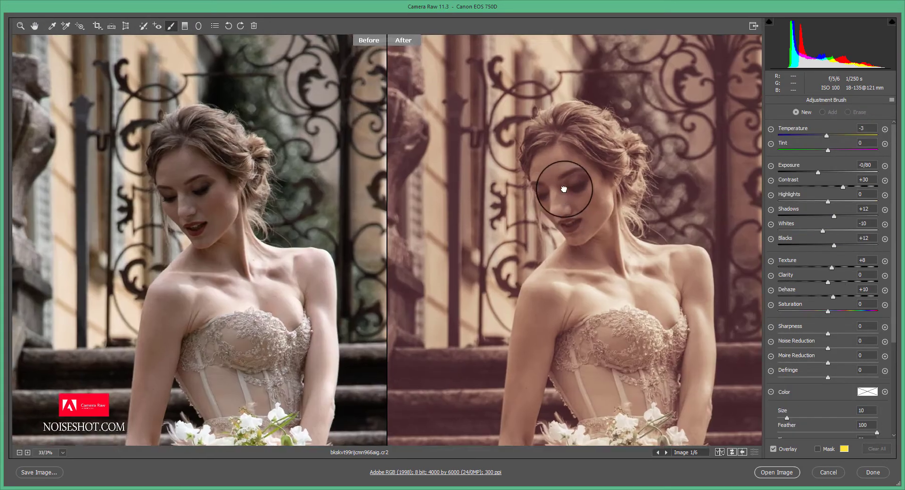
{"action": "key", "text": "bracketleft"}
{"action": "key", "text": "bracketleft"}
{"action": "key", "text": "bracketleft"}
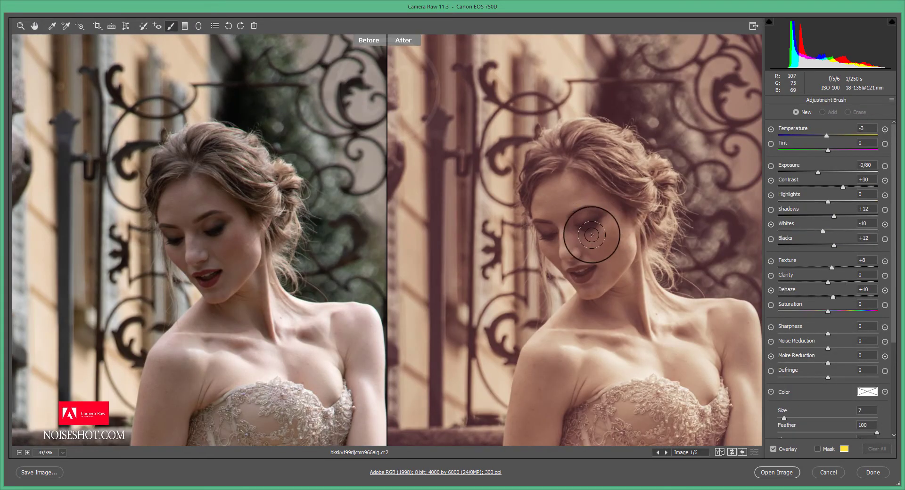
{"action": "left_click", "coordinate": [885, 166]}
{"action": "key", "text": "bracketright"}
{"action": "key", "text": "bracketright"}
{"action": "key", "text": "bracketright"}
{"action": "key", "text": "bracketright"}
{"action": "key", "text": "bracketright"}
{"action": "key", "text": "bracketright"}
{"action": "key", "text": "bracketright"}
{"action": "key", "text": "bracketright"}
{"action": "key", "text": "bracketright"}
{"action": "key", "text": "bracketright"}
{"action": "key", "text": "bracketright"}
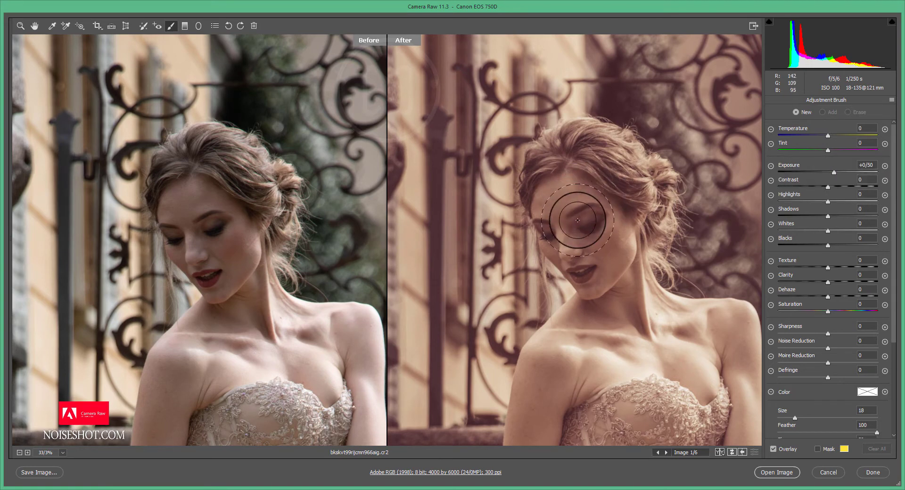
{"action": "mouse_move", "coordinate": [575, 198]}
{"action": "left_mouse_down"}
{"action": "mouse_move", "coordinate": [588, 259]}
{"action": "mouse_move", "coordinate": [594, 242]}
{"action": "mouse_move", "coordinate": [604, 317]}
{"action": "mouse_move", "coordinate": [599, 302]}
{"action": "left_mouse_up"}
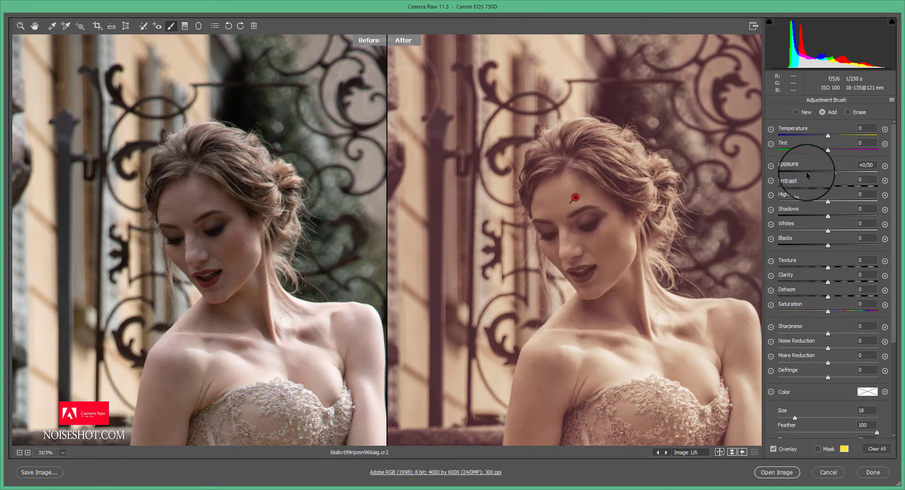
{"action": "left_click_drag", "start_coordinate": [839, 176], "coordinate": [846, 173]}
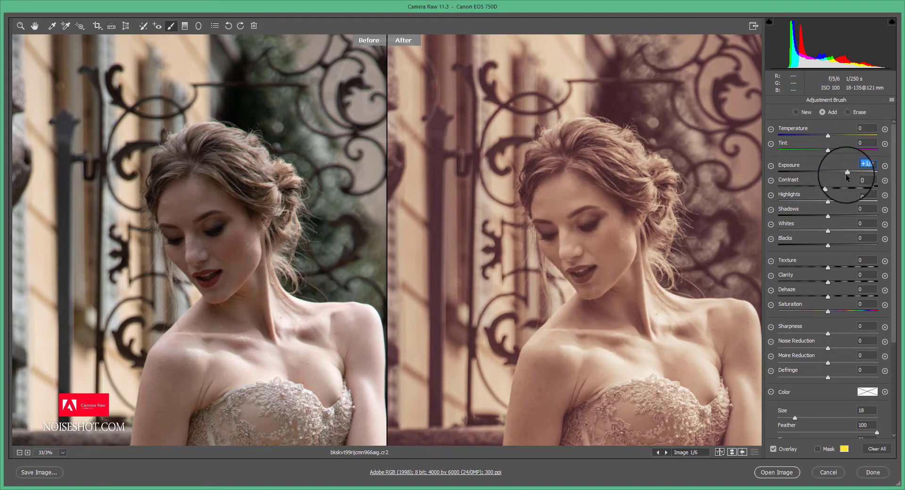
- Paint a new size 10 adjustment brush with Exposure 0 and Highlights -34 over the bride's shoulders and chest
{"action": "mouse_move", "coordinate": [667, 313]}
{"action": "left_mouse_down"}
{"action": "mouse_move", "coordinate": [663, 178]}
{"action": "mouse_move", "coordinate": [646, 179]}
{"action": "left_mouse_up"}
{"action": "left_click", "coordinate": [797, 112]}
{"action": "key", "text": "bracketleft"}
{"action": "key", "text": "bracketleft"}
{"action": "key", "text": "bracketleft"}
{"action": "key", "text": "bracketleft"}
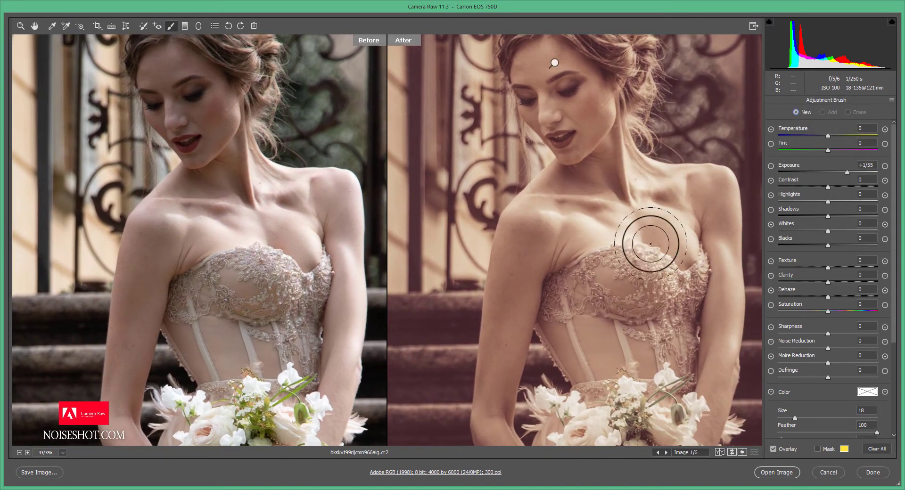
{"action": "left_click_drag", "start_coordinate": [847, 172], "coordinate": [826, 173]}
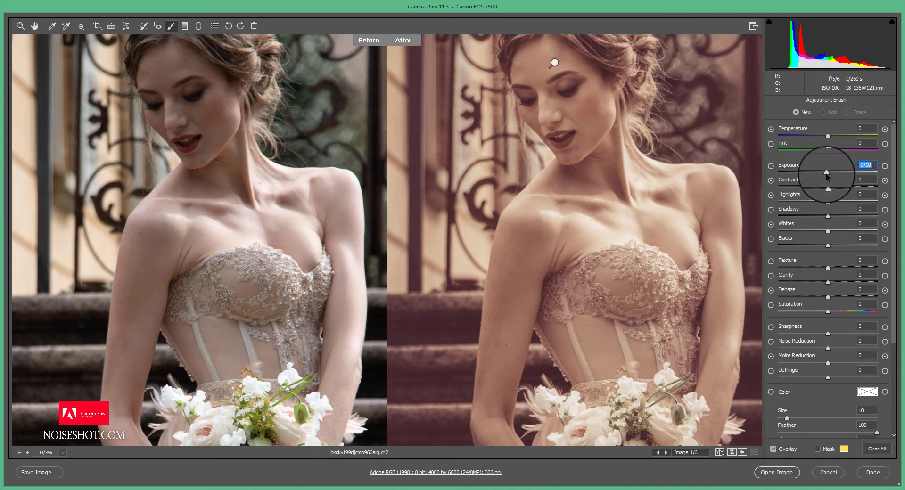
{"action": "left_click", "coordinate": [770, 196]}
{"action": "left_click_drag", "start_coordinate": [803, 201], "coordinate": [811, 202]}
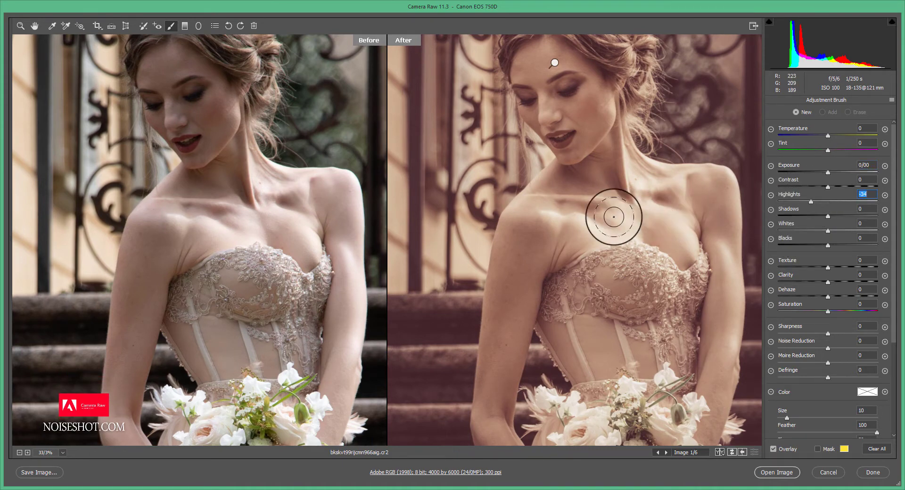
{"action": "mouse_move", "coordinate": [680, 176]}
{"action": "left_mouse_down"}
{"action": "mouse_move", "coordinate": [643, 236]}
{"action": "mouse_move", "coordinate": [672, 263]}
{"action": "left_mouse_up"}
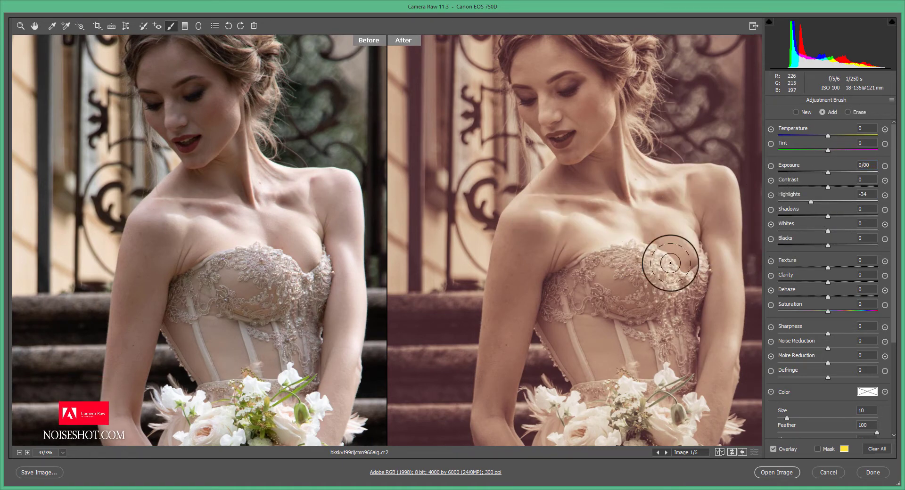
- Set the shoulder and chest brush to Highlights -74 and Whites -45, and hide the adjustment overlay
{"action": "left_click_drag", "start_coordinate": [806, 203], "coordinate": [791, 202]}
{"action": "left_click_drag", "start_coordinate": [810, 230], "coordinate": [807, 231]}
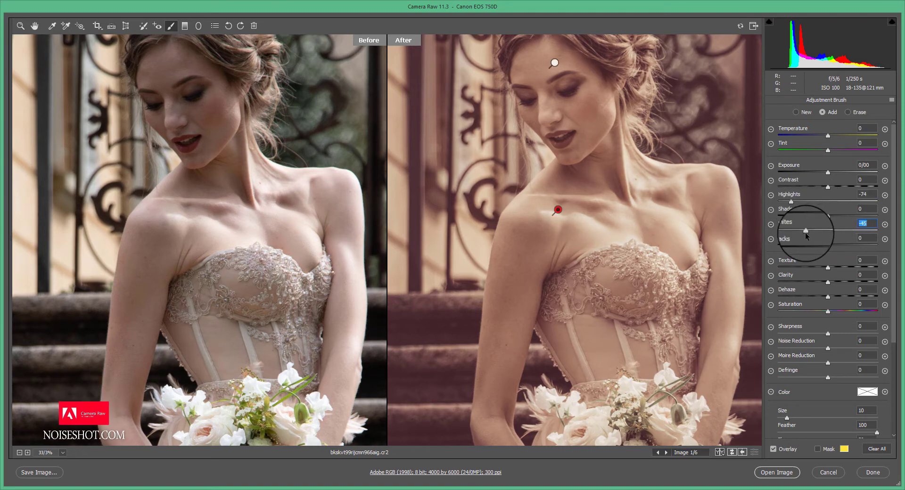
{"action": "left_click", "coordinate": [773, 449]}
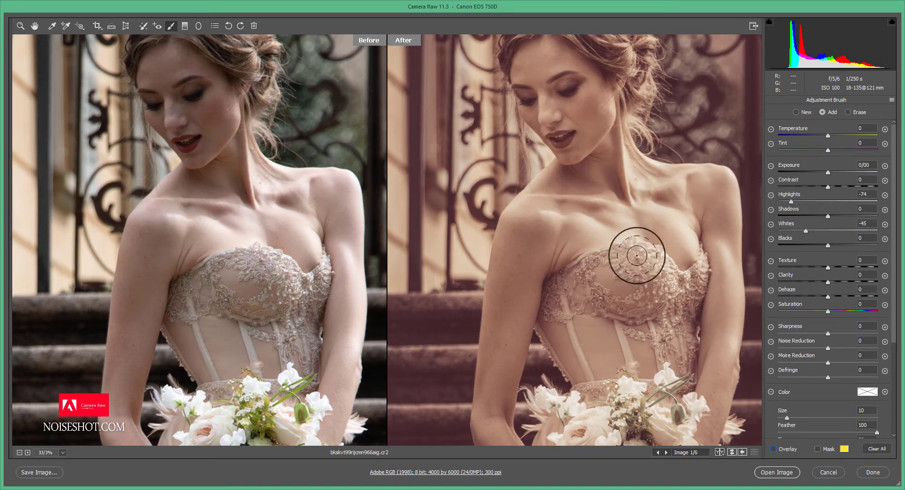
{"action": "left_click", "coordinate": [572, 208], "text": "ctrl+alt"}
{"action": "left_click", "coordinate": [570, 211], "text": "ctrl+alt"}
{"action": "key", "text": "ctrl+0"}
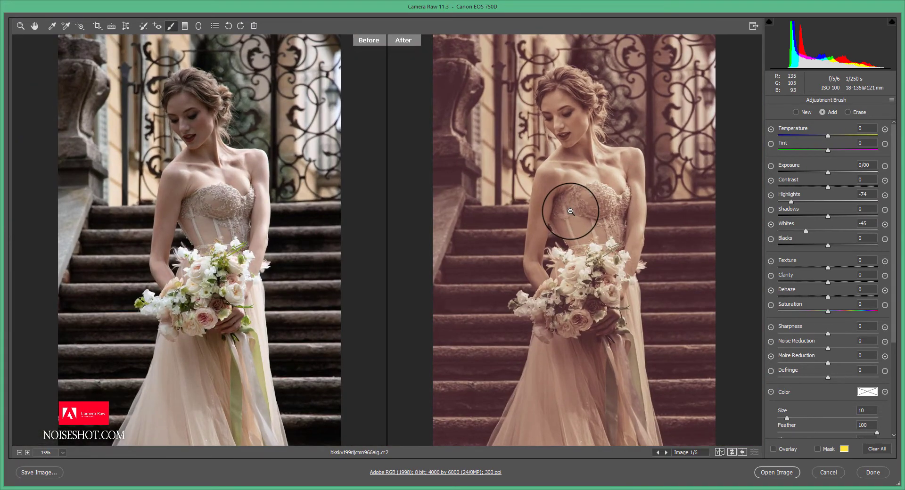
- Leave the adjustment brush and raise the black point of the RGB point tone curve
{"action": "left_click", "coordinate": [21, 25]}
{"action": "left_click", "coordinate": [781, 101]}
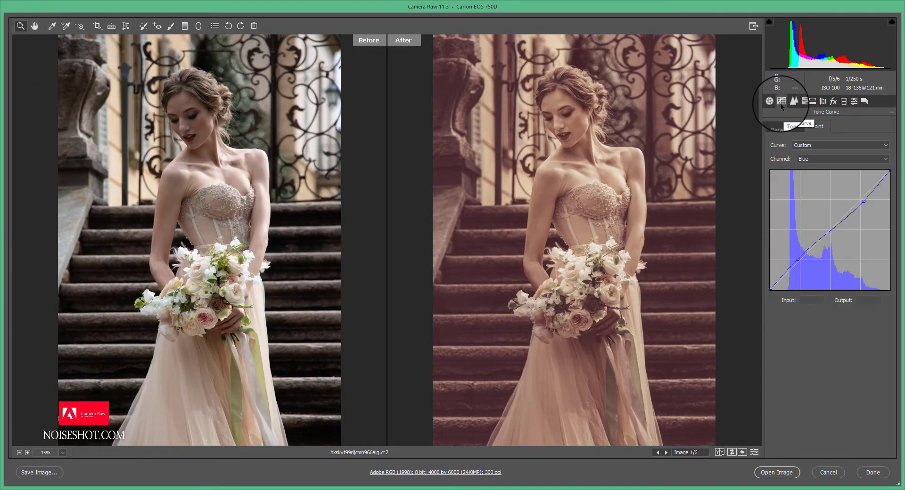
{"action": "left_click", "coordinate": [810, 159]}
{"action": "left_click", "coordinate": [809, 152]}
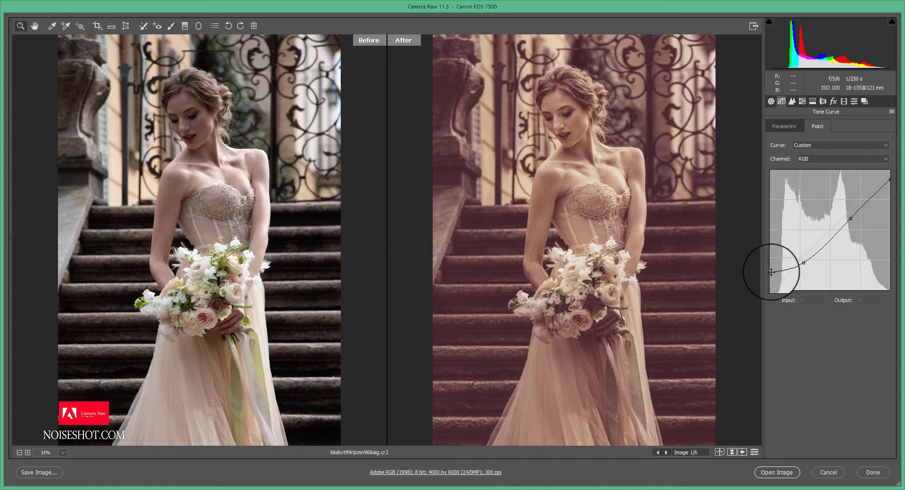
{"action": "left_click_drag", "start_coordinate": [767, 275], "coordinate": [761, 270]}
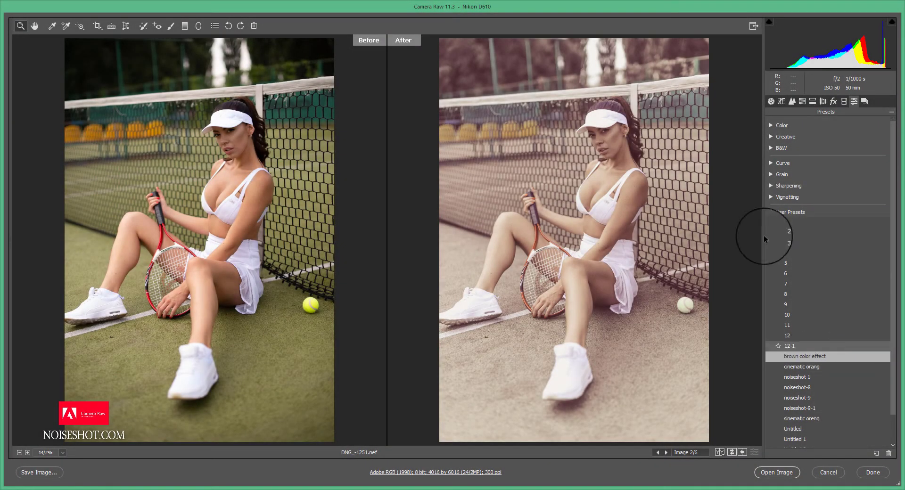
- Set the tennis portrait's Temperature to 3800, Tint to -28 and Exposure to -0.05
{"action": "left_click", "coordinate": [772, 101]}
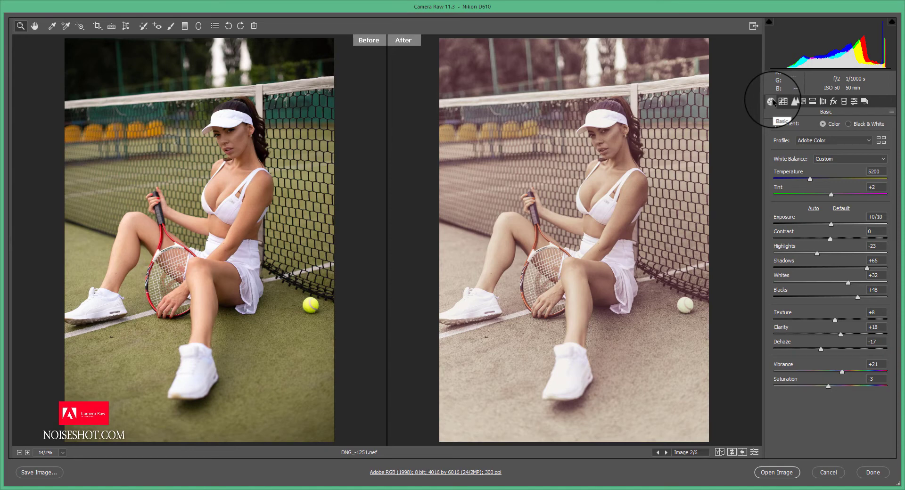
{"action": "left_click_drag", "start_coordinate": [830, 225], "coordinate": [823, 225]}
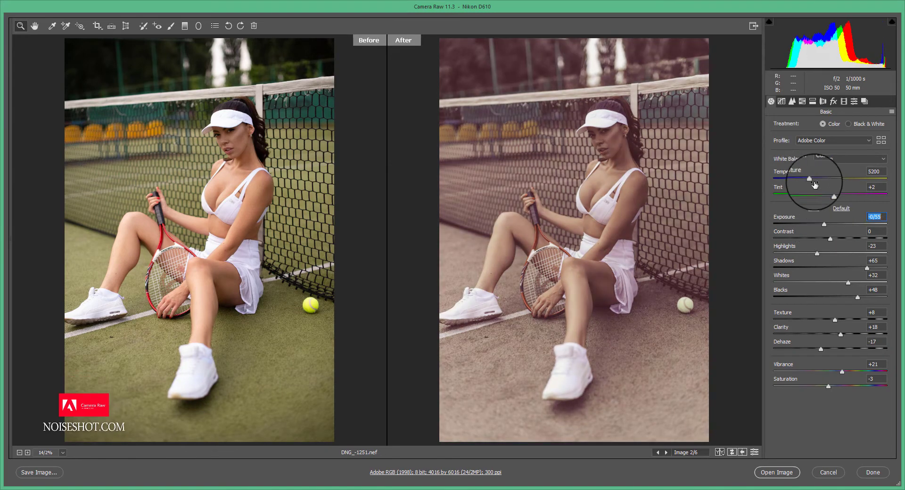
{"action": "left_click", "coordinate": [810, 179]}
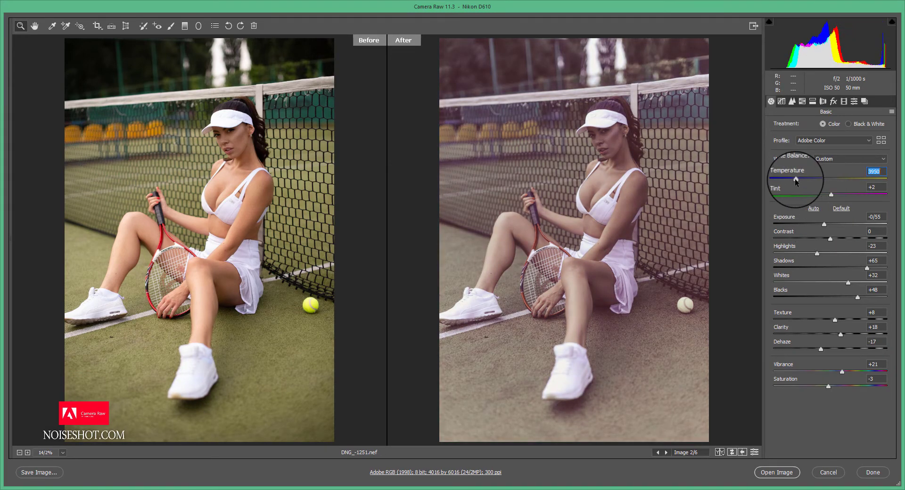
{"action": "key", "text": "Down"}
{"action": "key", "text": "Down"}
{"action": "key", "text": "Down"}
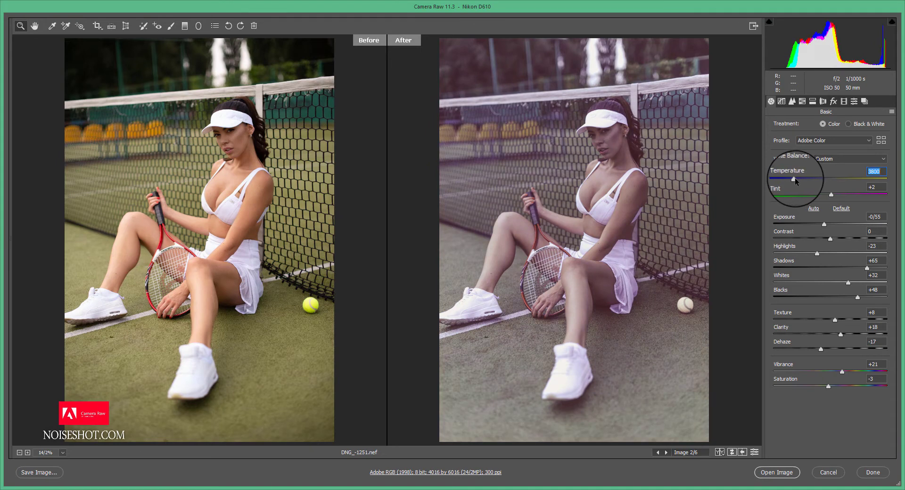
{"action": "left_click_drag", "start_coordinate": [830, 196], "coordinate": [814, 196]}
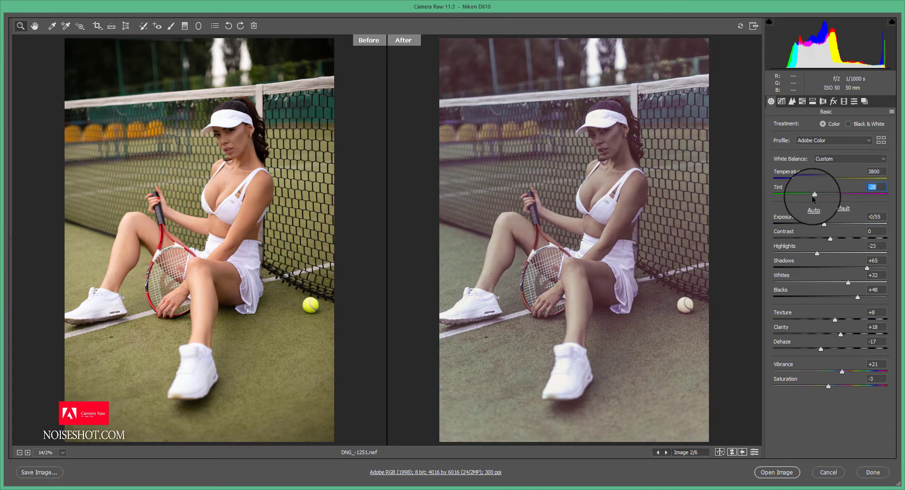
{"action": "left_click_drag", "start_coordinate": [824, 226], "coordinate": [830, 226]}
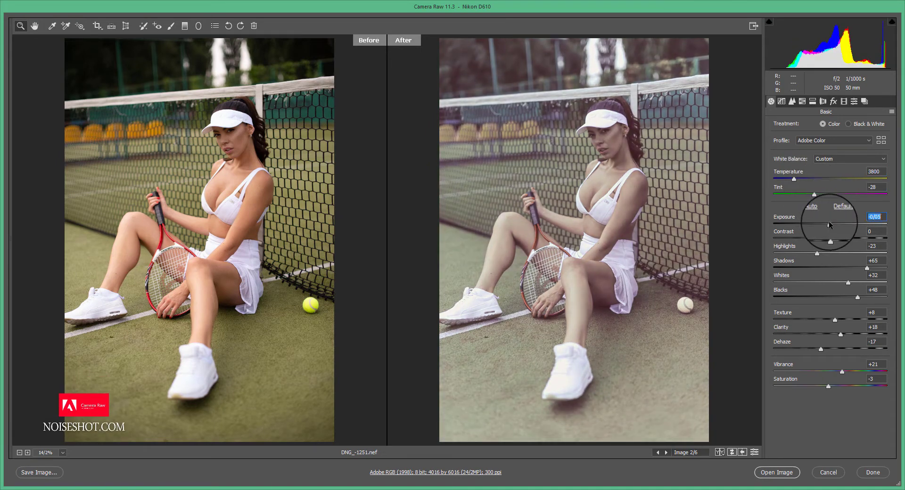
- Lift the red point curve's black point to output 23 and set the split toning shadows' saturation to 25
{"action": "left_click", "coordinate": [781, 101]}
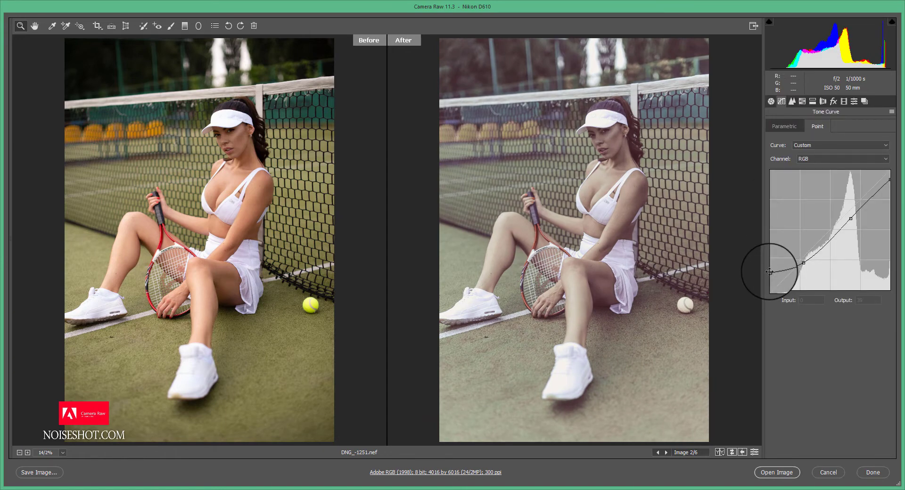
{"action": "left_click", "coordinate": [807, 159]}
{"action": "left_click", "coordinate": [807, 173]}
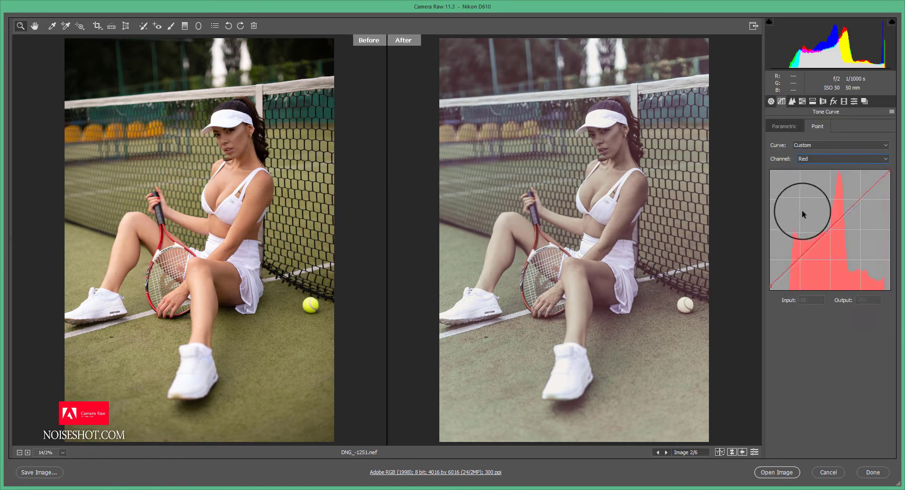
{"action": "left_click_drag", "start_coordinate": [765, 285], "coordinate": [759, 279]}
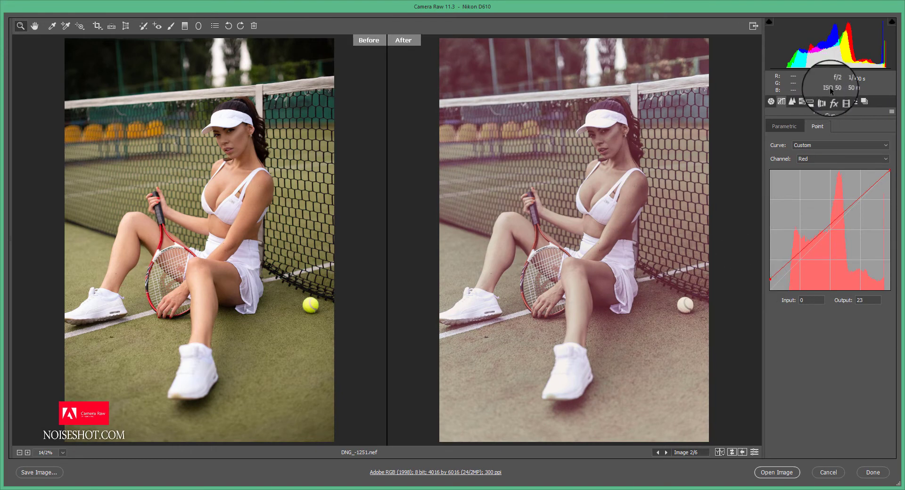
{"action": "left_click", "coordinate": [813, 102]}
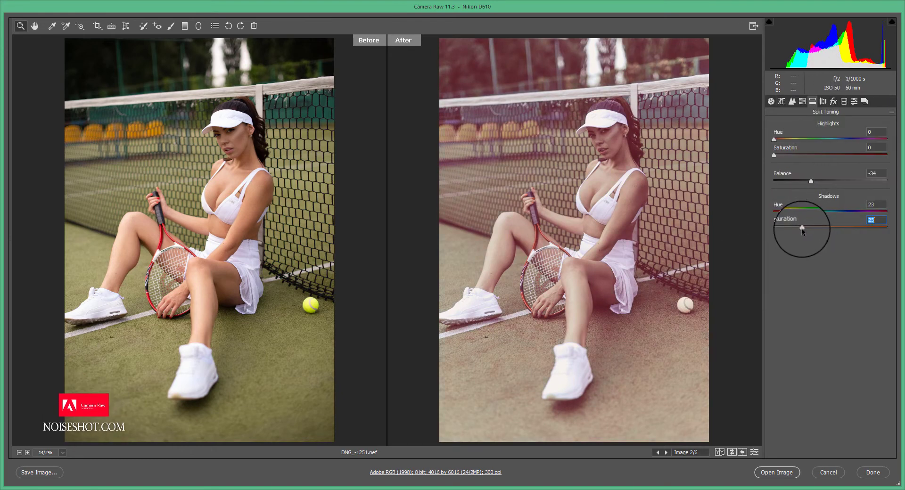
- Calibrate the tennis portrait with Shadows Tint -21, Red Primary -34/+47, Green Primary +40/+39 and Blue Primary Saturation +14
{"action": "left_click", "coordinate": [844, 101]}
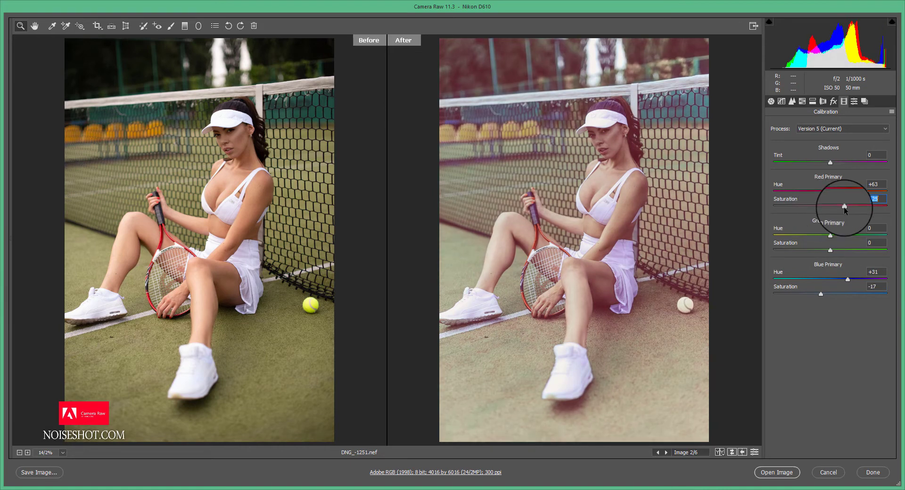
{"action": "left_click_drag", "start_coordinate": [868, 189], "coordinate": [811, 192]}
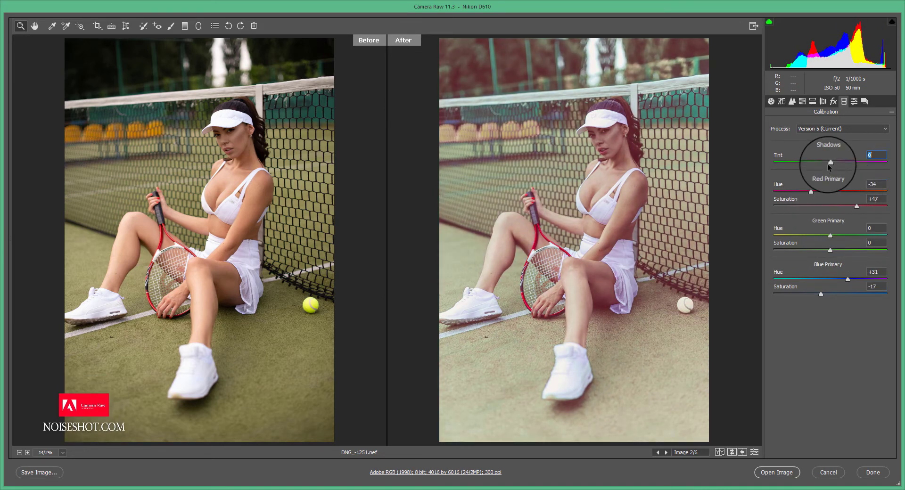
{"action": "left_click_drag", "start_coordinate": [830, 163], "coordinate": [816, 166]}
{"action": "left_click_drag", "start_coordinate": [830, 235], "coordinate": [809, 237]}
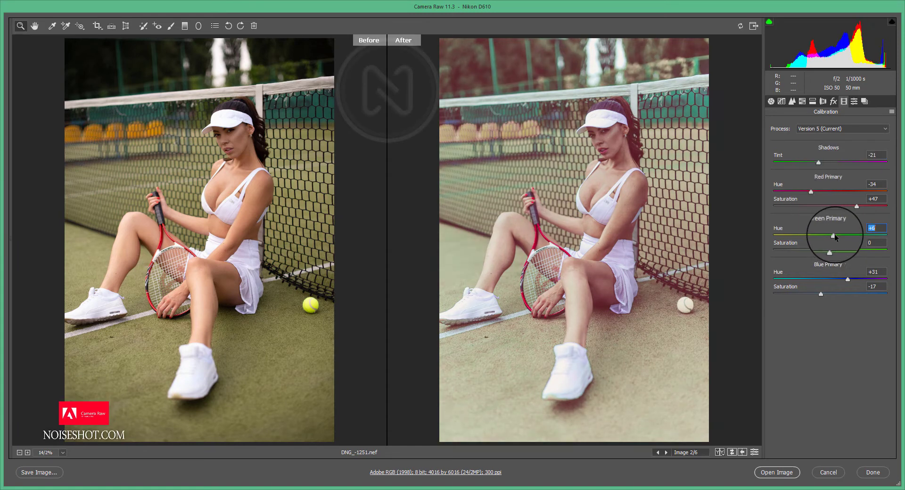
{"action": "left_click_drag", "start_coordinate": [830, 250], "coordinate": [854, 251]}
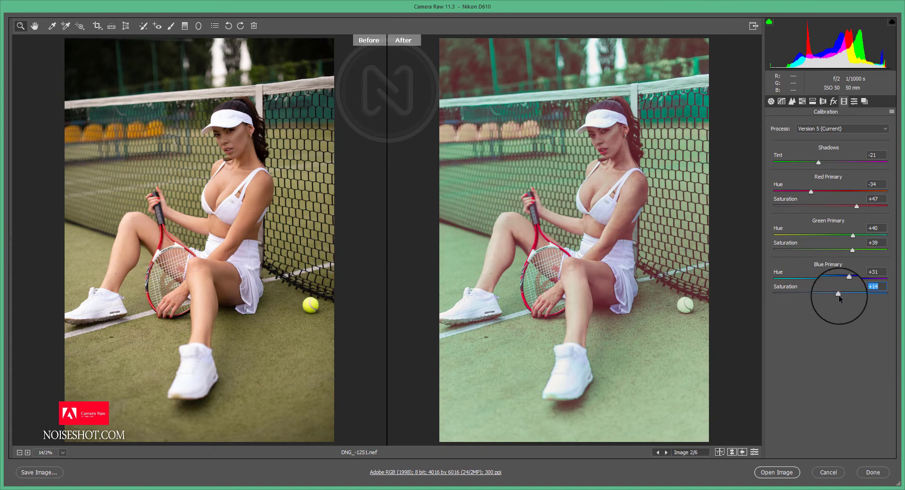
- Set the HSL hue of Yellows to -54 and Oranges to -33
{"action": "left_click", "coordinate": [804, 102]}
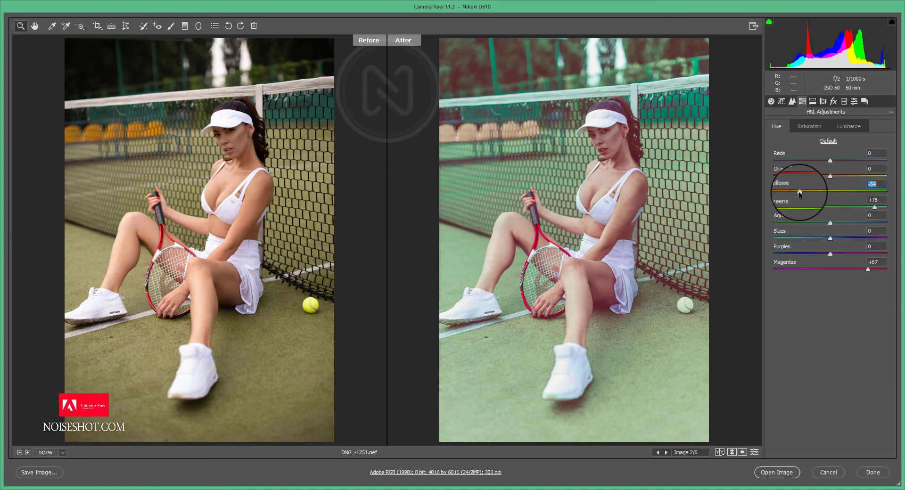
{"action": "left_click_drag", "start_coordinate": [830, 176], "coordinate": [824, 177]}
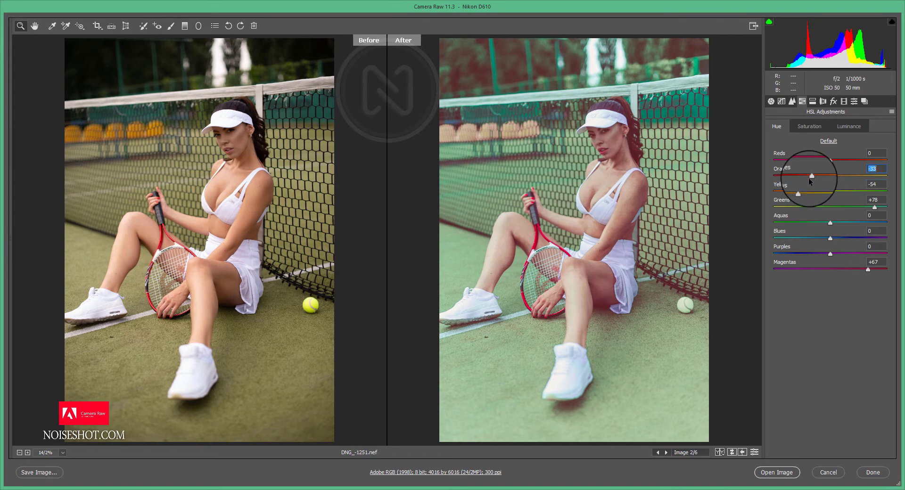
- Shift the blue point curve's shadow point and lift its black point to output 17
{"action": "left_click", "coordinate": [792, 101]}
{"action": "left_click", "coordinate": [842, 159]}
{"action": "left_click", "coordinate": [804, 187]}
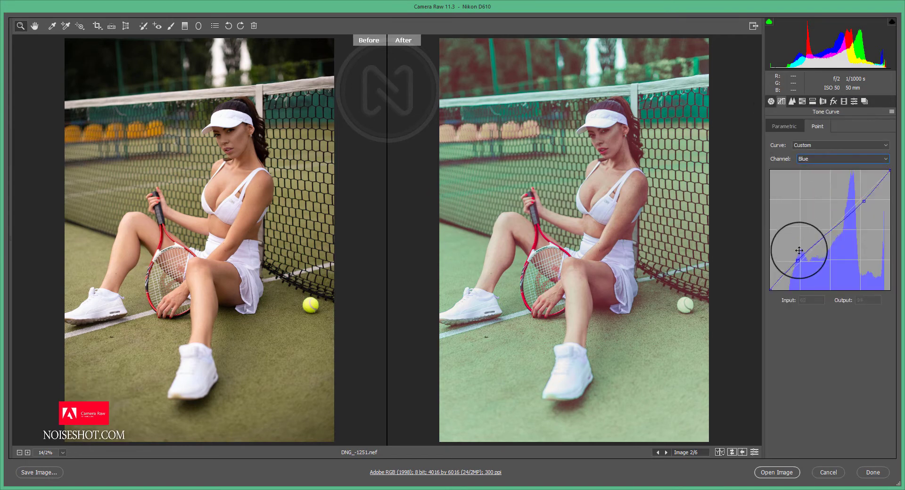
{"action": "left_click_drag", "start_coordinate": [799, 261], "coordinate": [806, 260]}
{"action": "left_click_drag", "start_coordinate": [770, 289], "coordinate": [768, 282]}
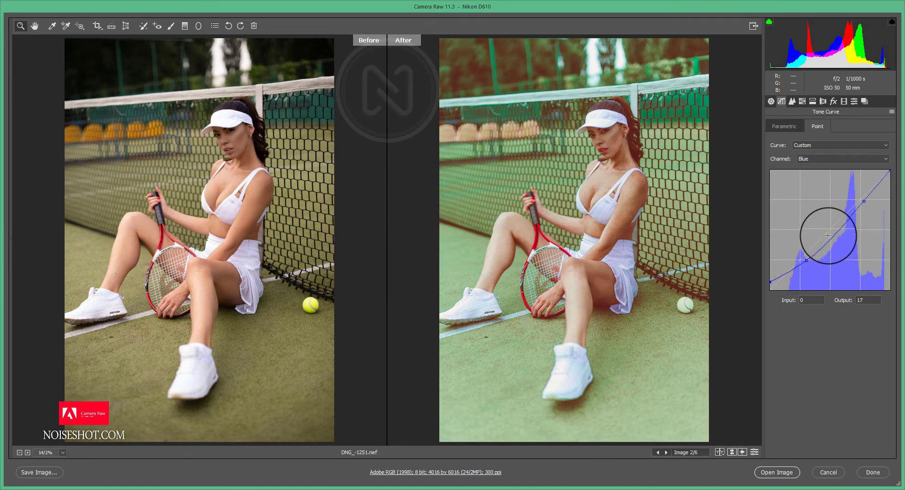
- Set the tennis portrait's Texture to +14, Clarity to +12, Contrast to +12 and Exposure to +0.10
{"action": "left_click", "coordinate": [770, 101]}
{"action": "mouse_move", "coordinate": [824, 346]}
{"action": "left_mouse_down"}
{"action": "mouse_move", "coordinate": [839, 320]}
{"action": "mouse_move", "coordinate": [838, 335]}
{"action": "left_mouse_up"}
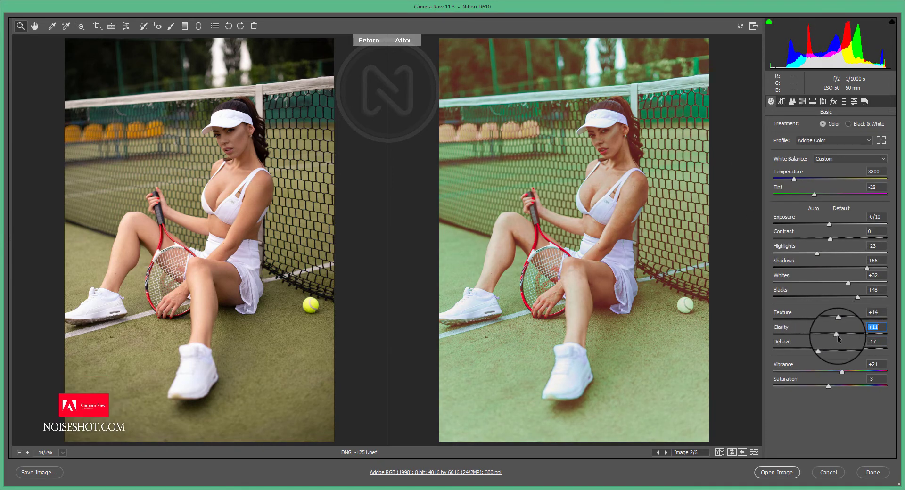
{"action": "left_click_drag", "start_coordinate": [831, 238], "coordinate": [830, 222]}
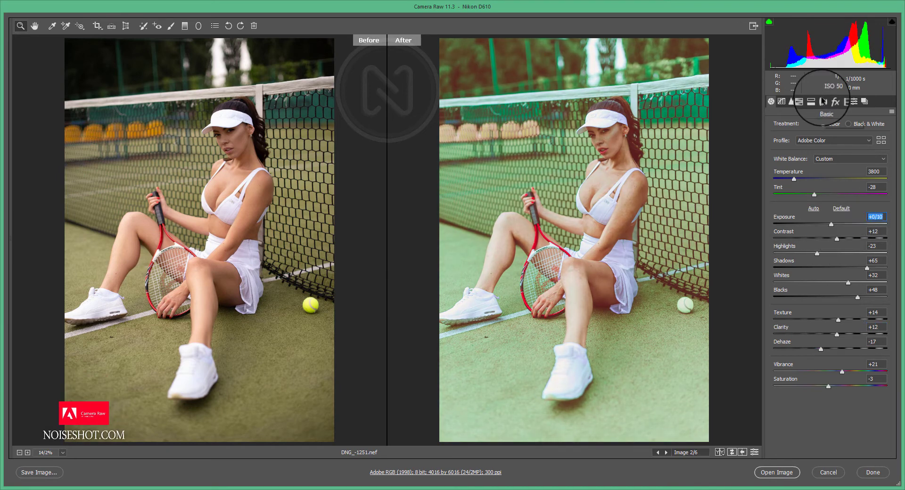
- Set the tennis portrait's sharpening Masking to 58 while previewing the edge mask
{"action": "left_click", "coordinate": [792, 101]}
{"action": "left_click_drag", "start_coordinate": [850, 186], "coordinate": [841, 188]}
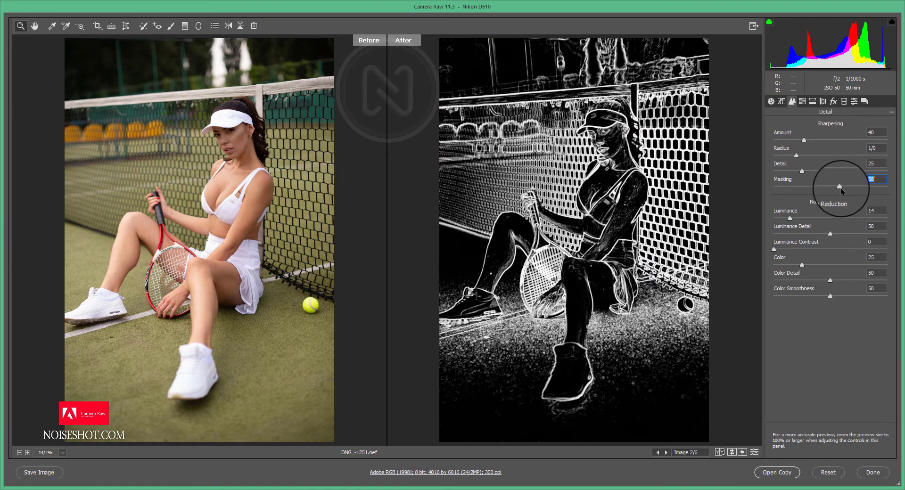
- Turn off the lens profile corrections for the tennis portrait
{"action": "left_click", "coordinate": [802, 101]}
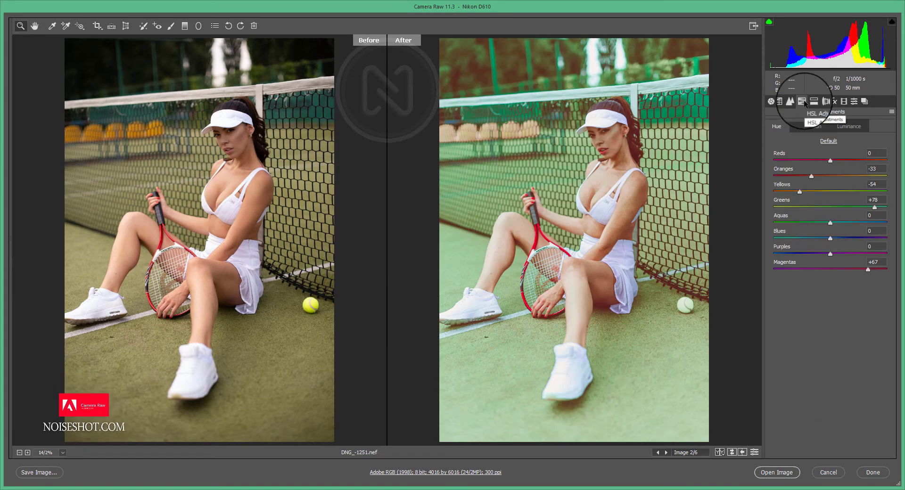
{"action": "left_click", "coordinate": [812, 101]}
{"action": "left_click", "coordinate": [823, 101]}
{"action": "left_click", "coordinate": [794, 153]}
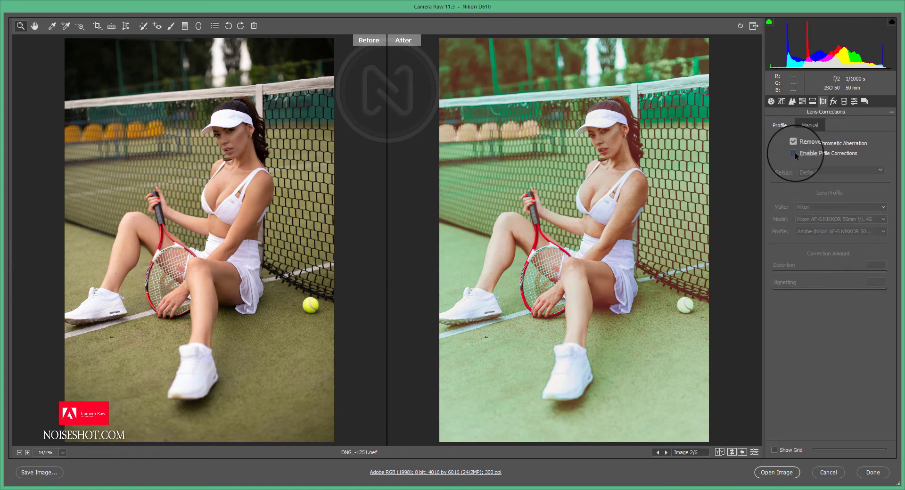
{"action": "left_click", "coordinate": [833, 101]}
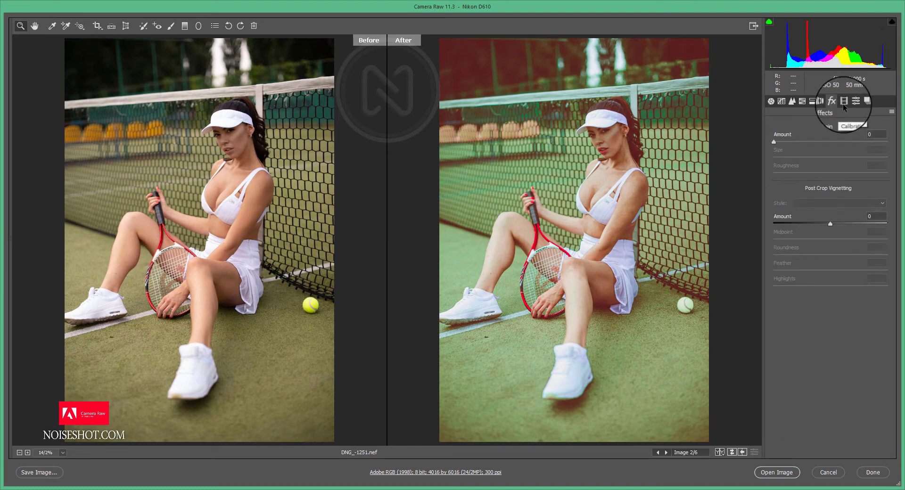
{"action": "left_click", "coordinate": [812, 101]}
{"action": "left_click", "coordinate": [772, 101]}
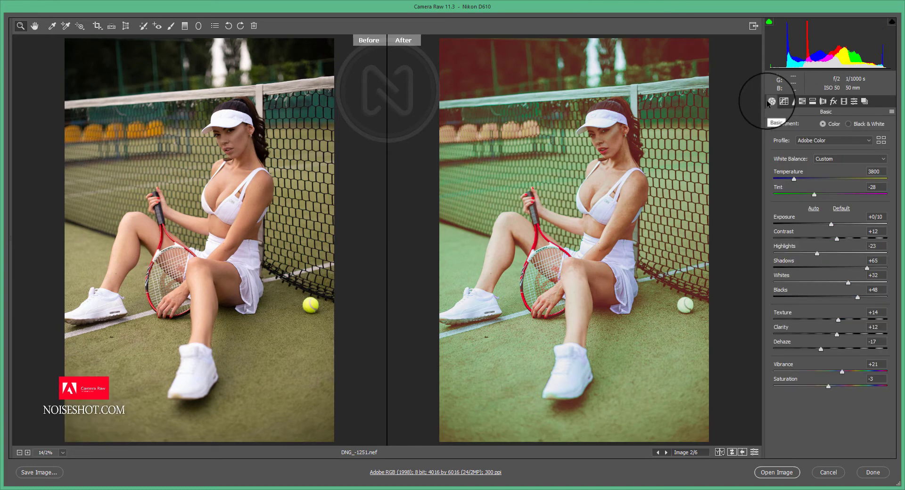
- Place a radial filter over the tennis player's face, affecting its inside, with Exposure at +0.90
{"action": "left_click", "coordinate": [198, 25]}
{"action": "left_click", "coordinate": [885, 166]}
{"action": "left_click_drag", "start_coordinate": [591, 124], "coordinate": [619, 164]}
{"action": "left_click", "coordinate": [855, 429]}
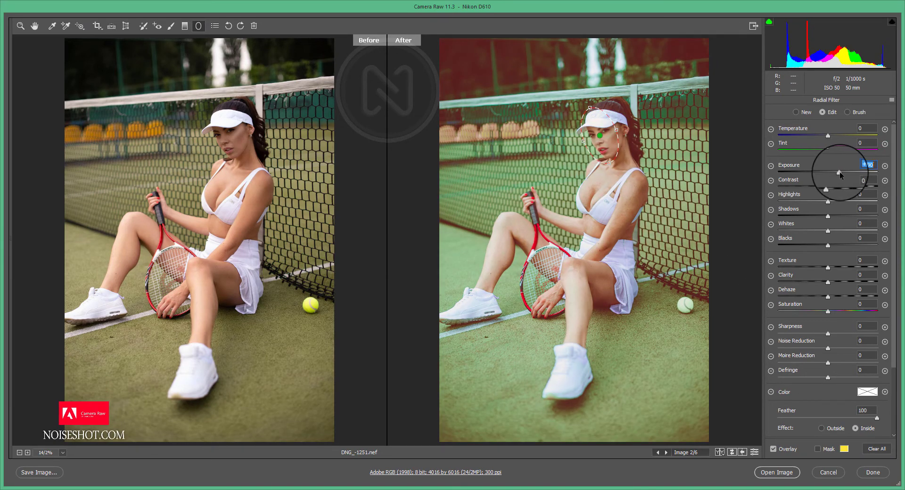
- Draw a graduated filter up from the lower edge of the tennis portrait and set its Exposure to -0.55
{"action": "left_click", "coordinate": [185, 26]}
{"action": "left_click_drag", "start_coordinate": [623, 443], "coordinate": [575, 298]}
{"action": "left_click_drag", "start_coordinate": [839, 172], "coordinate": [822, 179]}
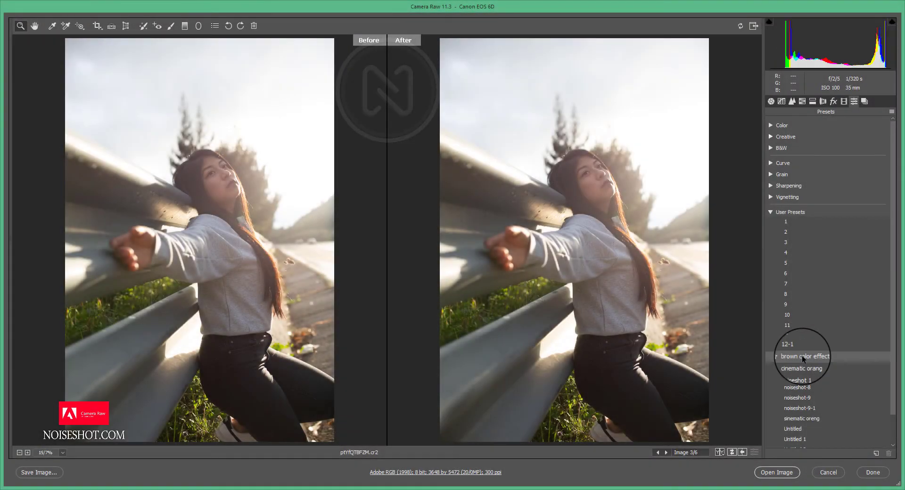
- Apply the brown color effect preset to the guardrail portrait, and set Exposure to -0.90, Highlights to +22 and Temperature to 5150
{"action": "left_click", "coordinate": [802, 355]}
{"action": "left_click", "coordinate": [771, 101]}
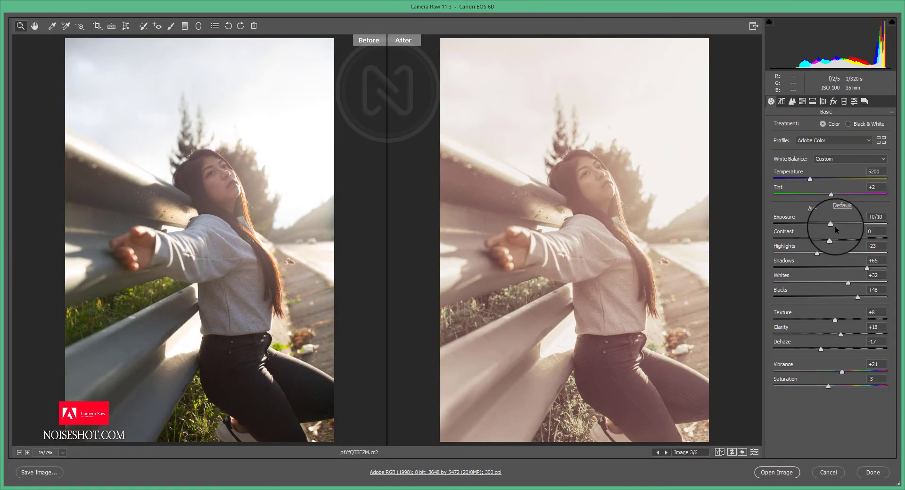
{"action": "left_click_drag", "start_coordinate": [835, 226], "coordinate": [842, 252]}
{"action": "mouse_move", "coordinate": [810, 178]}
{"action": "left_mouse_down"}
{"action": "mouse_move", "coordinate": [803, 182]}
{"action": "mouse_move", "coordinate": [833, 179]}
{"action": "mouse_move", "coordinate": [810, 177]}
{"action": "left_mouse_up"}
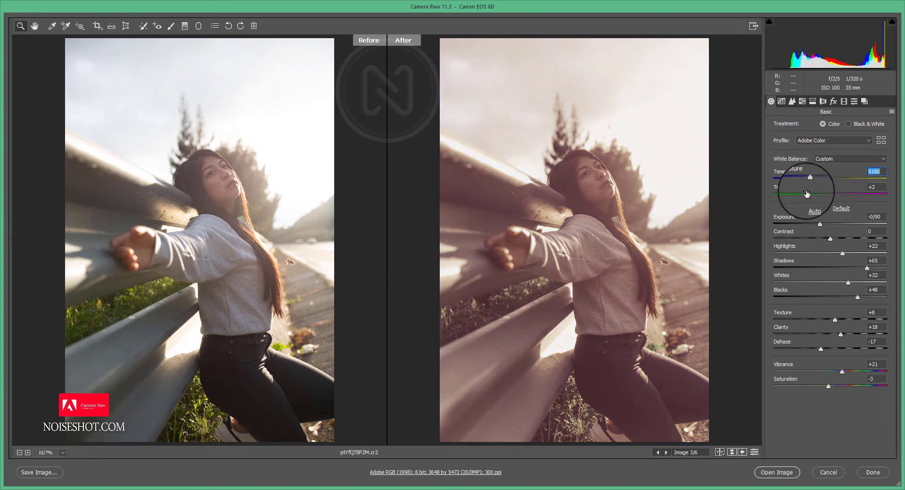
- Set the guardrail portrait's Exposure to -1.00, Blacks to +3, Whites to -29, Shadows to +84 and Highlights to -21
{"action": "left_click", "coordinate": [819, 224]}
{"action": "left_click_drag", "start_coordinate": [846, 226], "coordinate": [819, 224]}
{"action": "left_click_drag", "start_coordinate": [857, 298], "coordinate": [817, 292]}
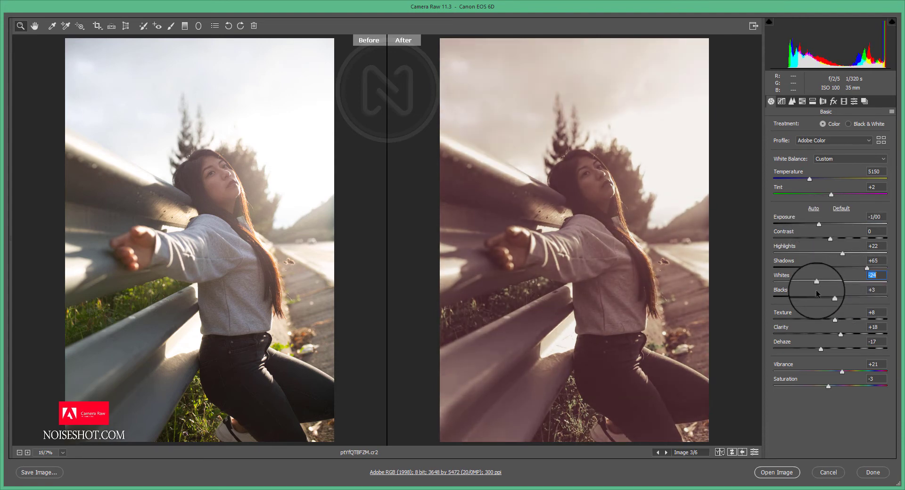
{"action": "left_click_drag", "start_coordinate": [867, 268], "coordinate": [820, 255]}
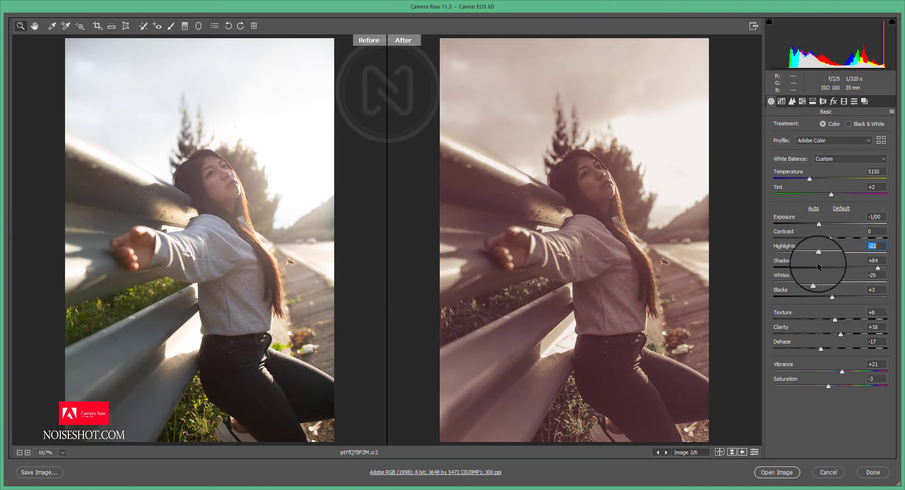
- Raise the black point of the guardrail portrait's RGB point curve to output 17
{"action": "left_click", "coordinate": [792, 101]}
{"action": "left_click", "coordinate": [806, 146]}
{"action": "left_click", "coordinate": [807, 152]}
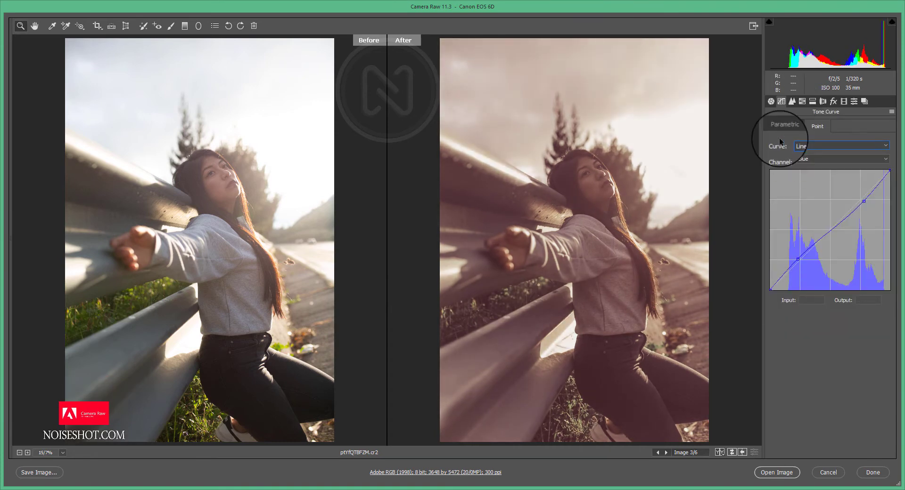
{"action": "left_click", "coordinate": [805, 158]}
{"action": "left_click", "coordinate": [808, 165]}
{"action": "left_click_drag", "start_coordinate": [770, 290], "coordinate": [769, 272]}
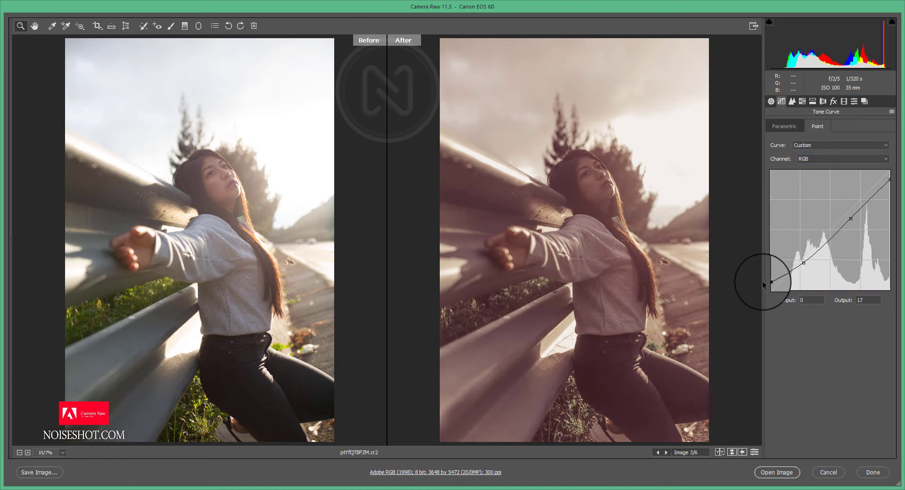
- Calibrate the guardrail portrait with Blue Primary Saturation +8 and Hue -48, and lower the Red Primary Hue
{"action": "left_click", "coordinate": [844, 101]}
{"action": "left_click_drag", "start_coordinate": [830, 294], "coordinate": [835, 293]}
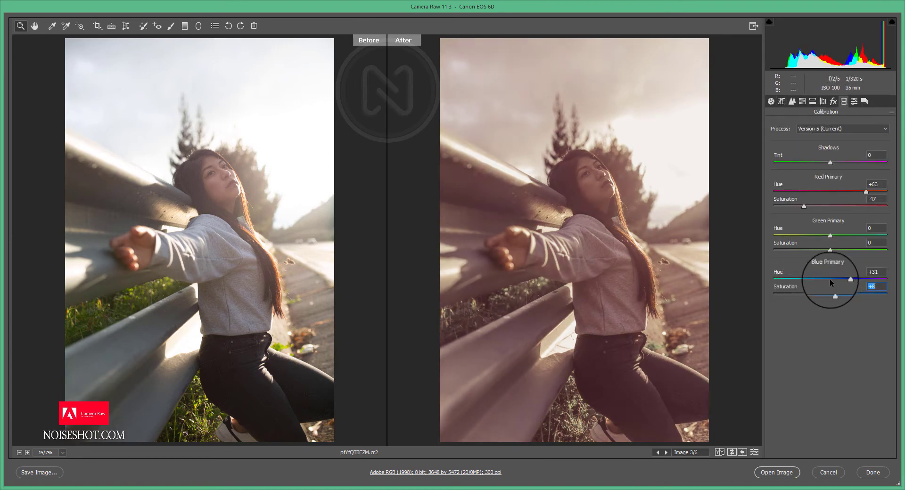
{"action": "left_click_drag", "start_coordinate": [830, 250], "coordinate": [846, 253]}
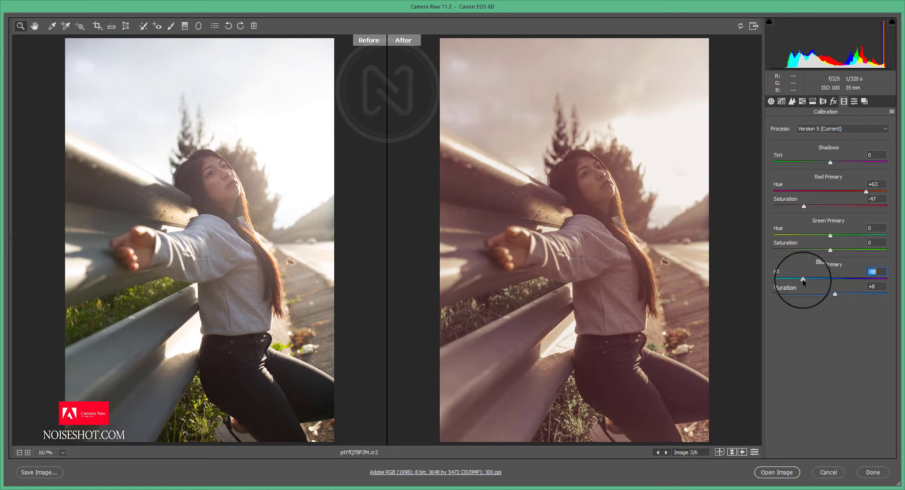
{"action": "left_click_drag", "start_coordinate": [866, 191], "coordinate": [851, 192]}
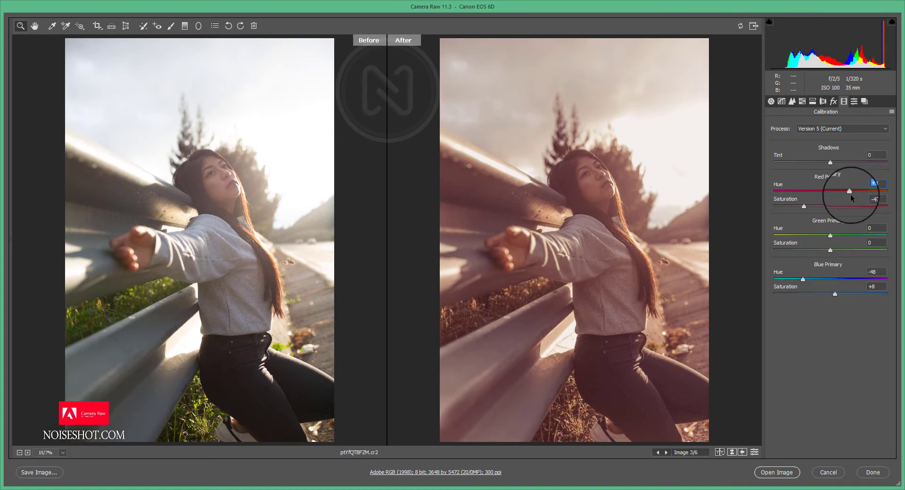
- Add a radial filter over the woman's face with Exposure +0.80, Contrast +22, Texture +25, Clarity +25 and Dehaze +14
{"action": "left_click", "coordinate": [198, 26]}
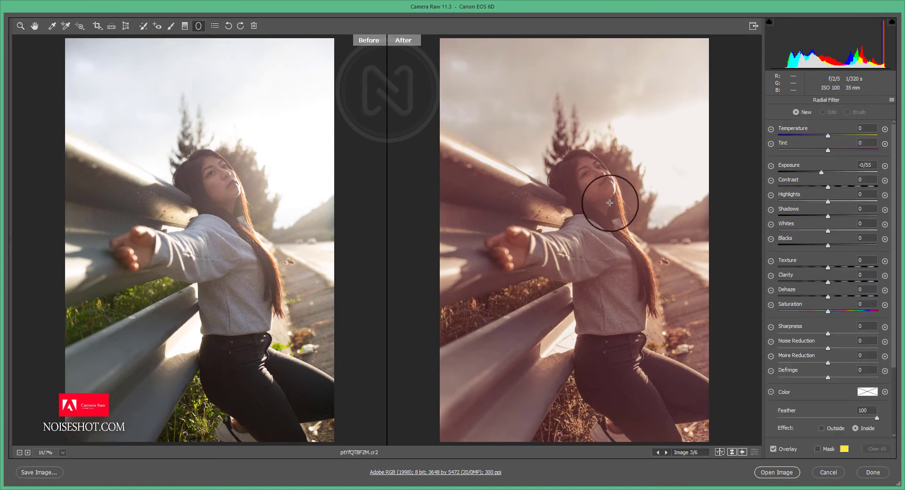
{"action": "left_click", "coordinate": [885, 166]}
{"action": "mouse_move", "coordinate": [590, 176]}
{"action": "left_mouse_down"}
{"action": "mouse_move", "coordinate": [612, 194]}
{"action": "mouse_move", "coordinate": [588, 225]}
{"action": "left_mouse_up"}
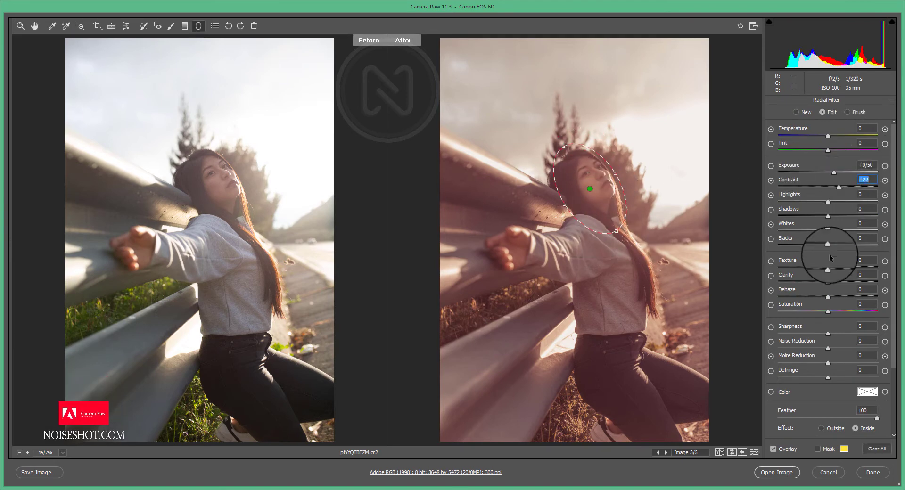
{"action": "left_click_drag", "start_coordinate": [831, 296], "coordinate": [835, 296]}
{"action": "left_click_drag", "start_coordinate": [828, 267], "coordinate": [833, 284]}
{"action": "left_click_drag", "start_coordinate": [834, 173], "coordinate": [838, 173]}
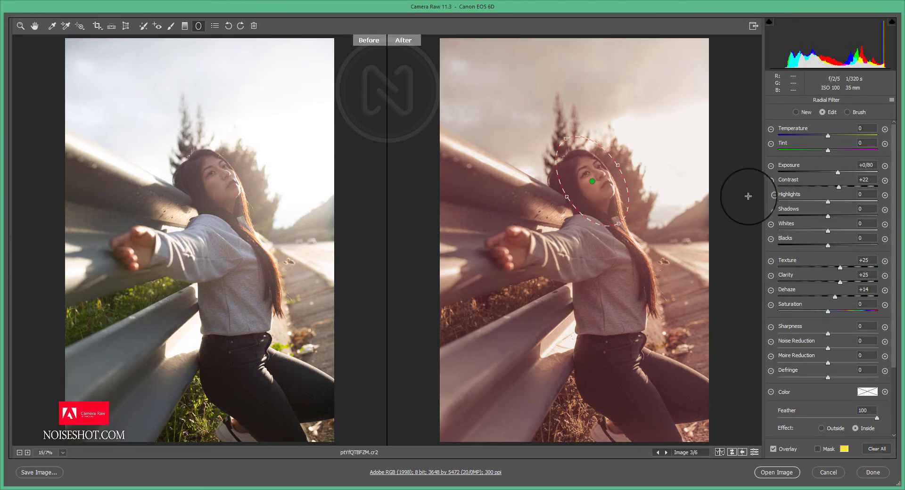
- Erase the radial filter from the background beside the woman's face with the filter brush and show its mask
{"action": "left_click", "coordinate": [847, 112]}
{"action": "left_click_drag", "start_coordinate": [621, 145], "coordinate": [630, 176]}
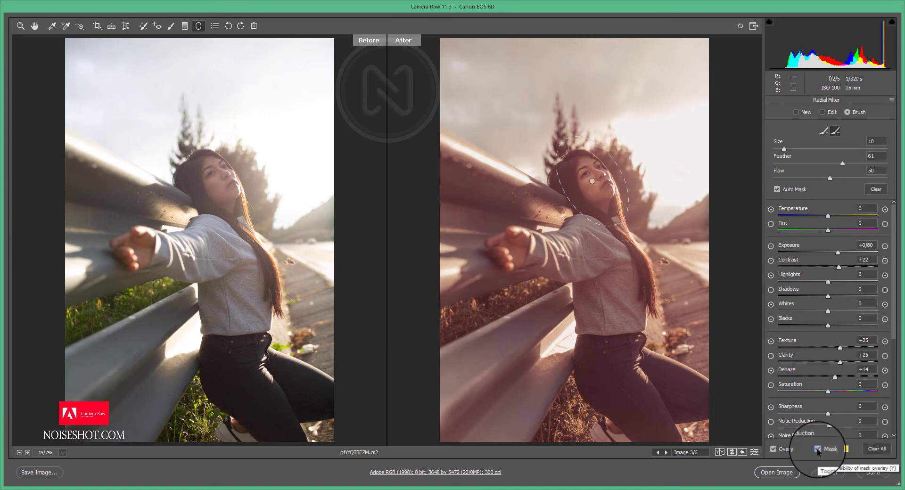
{"action": "left_click", "coordinate": [818, 451]}
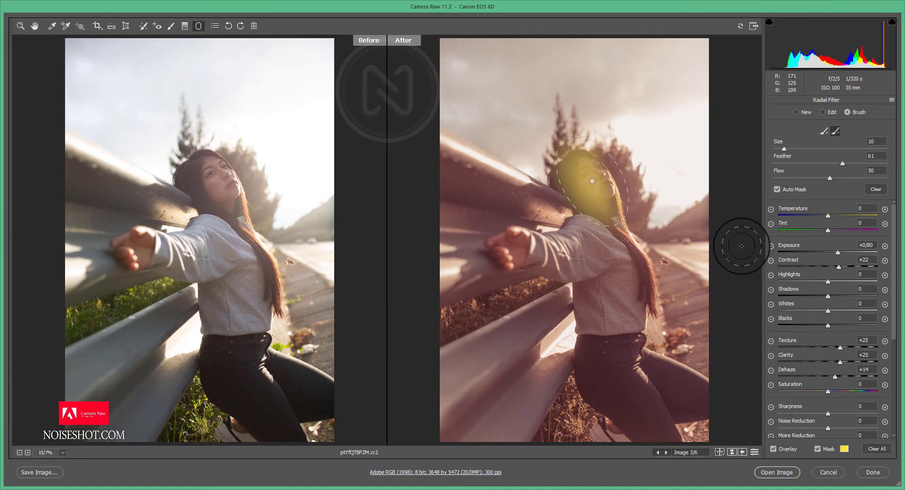
- Reposition the radial filter so it is centred on the woman's face, and leave the filter tool
{"action": "left_click", "coordinate": [823, 112]}
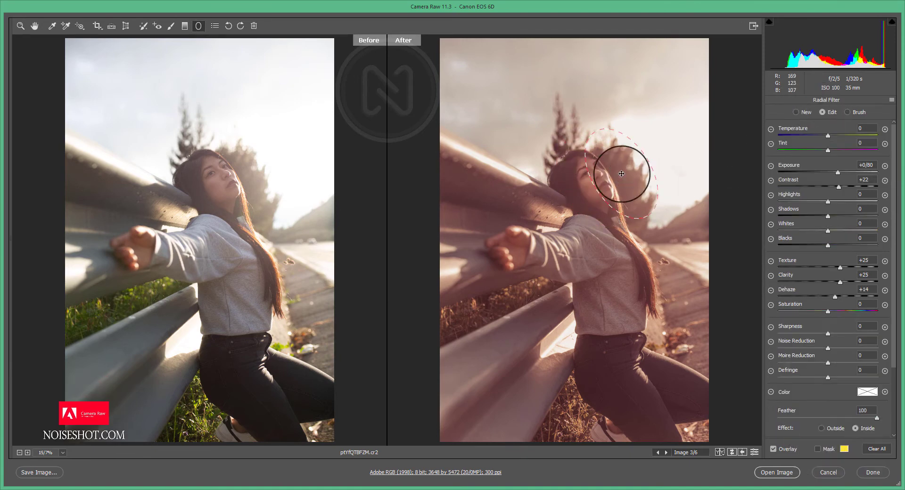
{"action": "left_click_drag", "start_coordinate": [621, 173], "coordinate": [600, 175]}
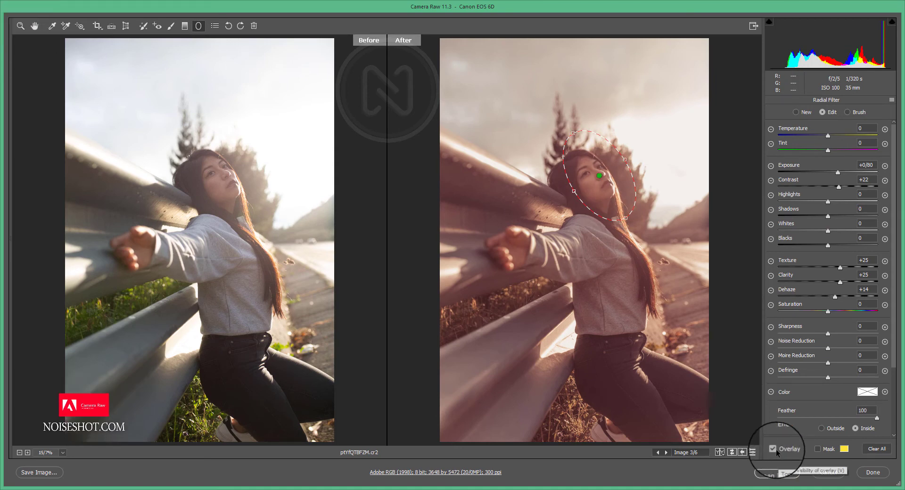
{"action": "left_click", "coordinate": [20, 25]}
- Adjust the guardrail portrait's sharpening Masking while previewing the edge mask
{"action": "left_click", "coordinate": [792, 101]}
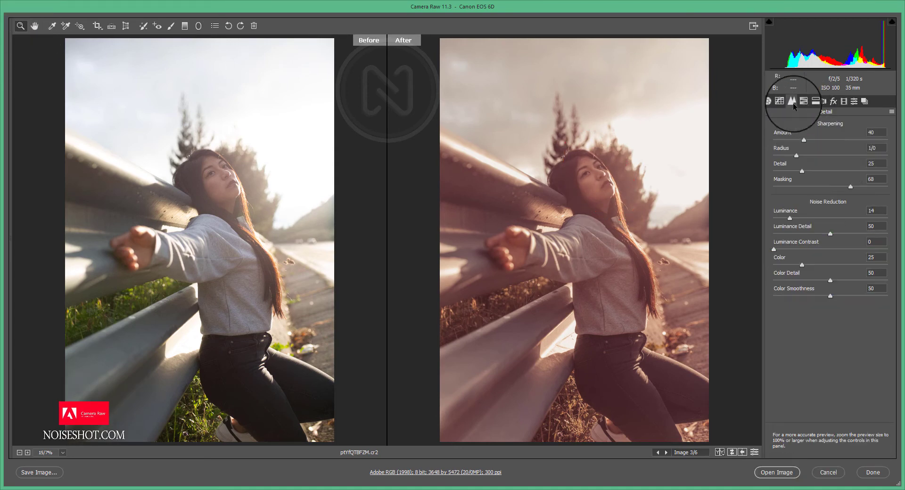
{"action": "mouse_move", "coordinate": [848, 187]}
{"action": "left_mouse_down"}
{"action": "mouse_move", "coordinate": [837, 191]}
{"action": "mouse_move", "coordinate": [873, 193]}
{"action": "mouse_move", "coordinate": [853, 197]}
{"action": "left_mouse_up"}
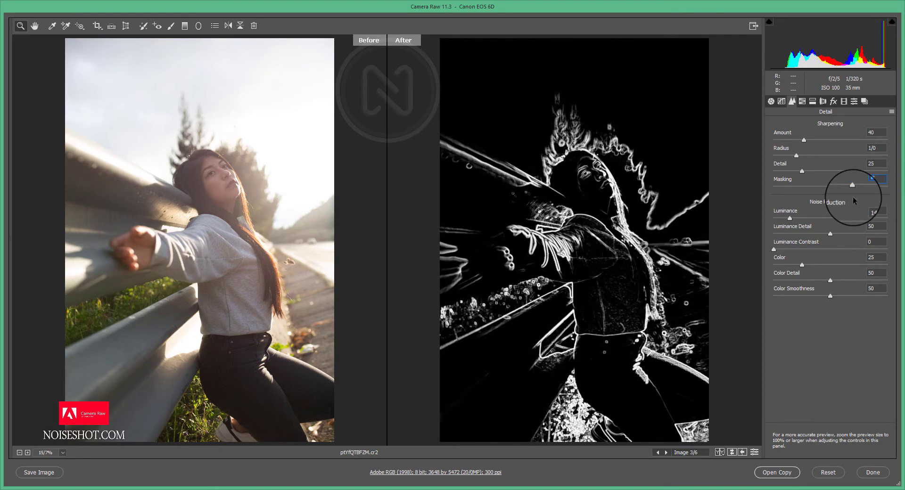
- Apply the brown color effect preset to the dog photo, with Exposure -0.30 and Temperature 8100
{"action": "left_click", "coordinate": [771, 101]}
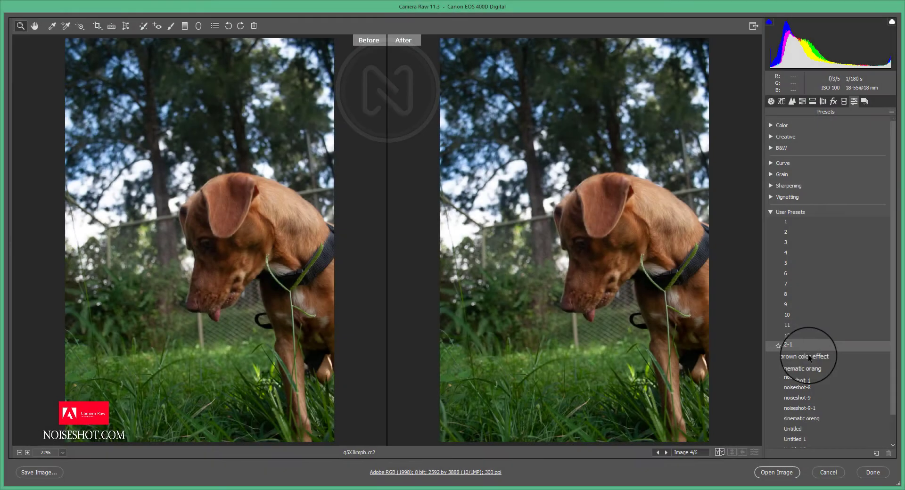
{"action": "left_click", "coordinate": [808, 355]}
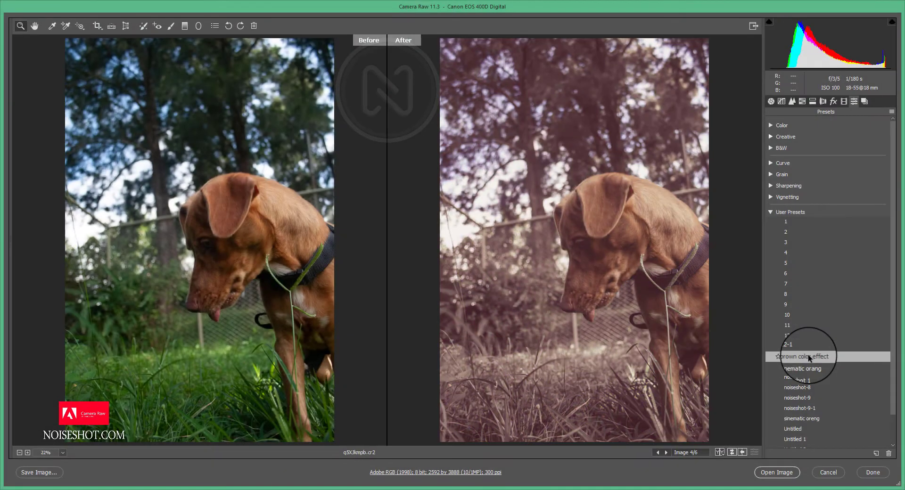
{"action": "left_click", "coordinate": [771, 101]}
{"action": "left_click", "coordinate": [829, 225]}
{"action": "left_click_drag", "start_coordinate": [828, 230], "coordinate": [827, 231]}
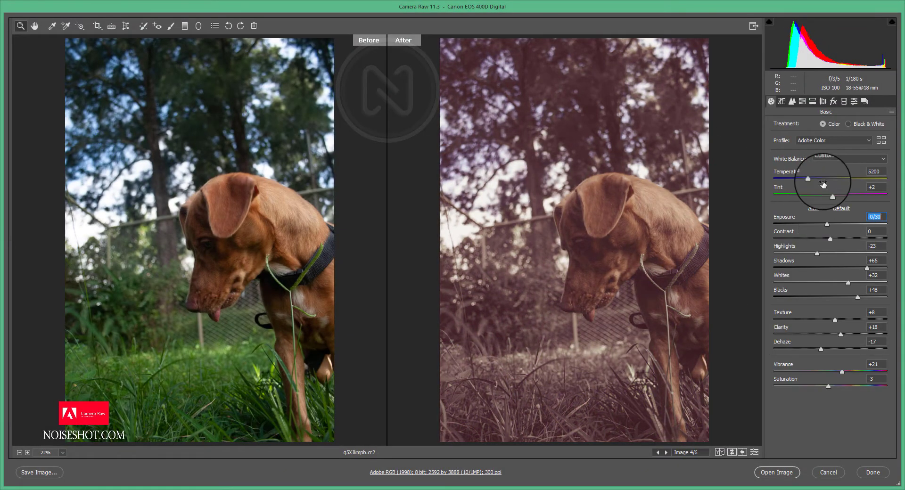
{"action": "left_click", "coordinate": [820, 179]}
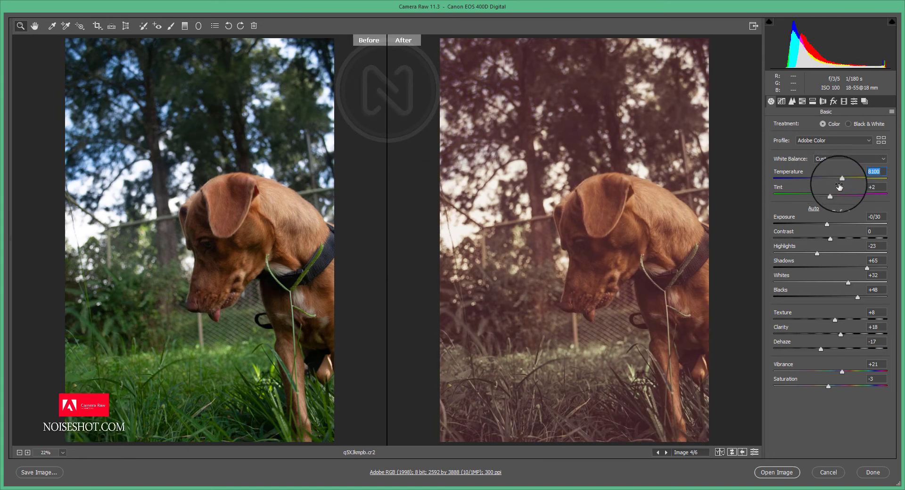
- Set the dog photo's Exposure to -0.45, Highlights -30, Shadows +51 and Blacks +62, and adjust Dehaze
{"action": "left_click_drag", "start_coordinate": [827, 225], "coordinate": [816, 253]}
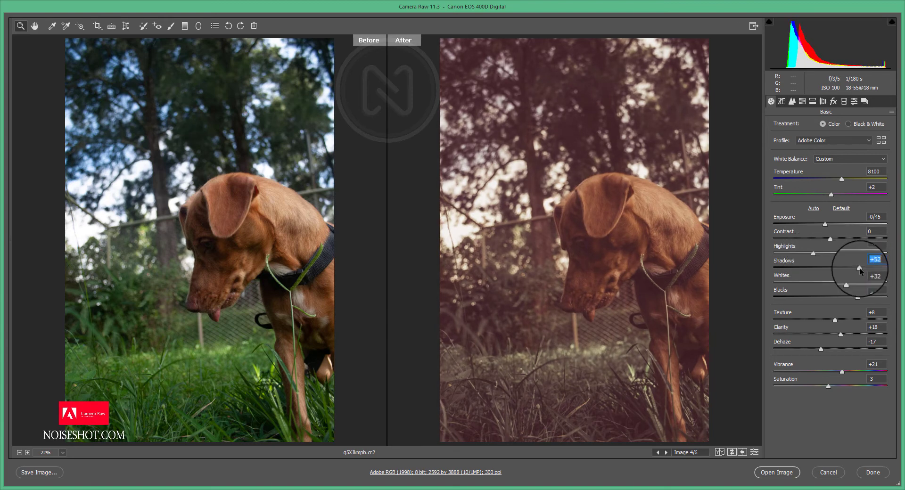
{"action": "left_click_drag", "start_coordinate": [858, 298], "coordinate": [865, 298]}
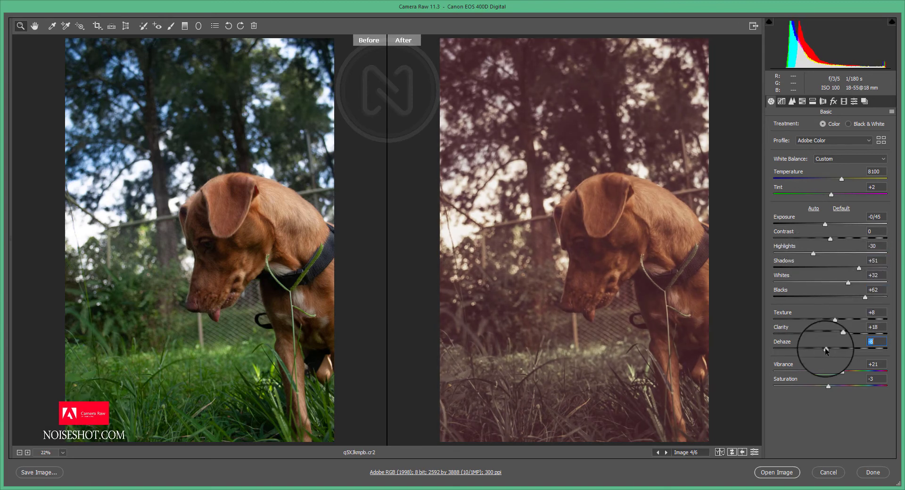
{"action": "left_click_drag", "start_coordinate": [821, 349], "coordinate": [821, 349]}
- Adjust the dog photo's point tone curve, raising the Blue channel's black point to output 19
{"action": "left_click", "coordinate": [782, 101]}
{"action": "left_click_drag", "start_coordinate": [771, 267], "coordinate": [796, 258]}
{"action": "left_click", "coordinate": [808, 159]}
{"action": "left_click", "coordinate": [808, 166]}
{"action": "left_click", "coordinate": [808, 159]}
{"action": "left_click", "coordinate": [808, 181]}
{"action": "left_click_drag", "start_coordinate": [866, 201], "coordinate": [861, 203]}
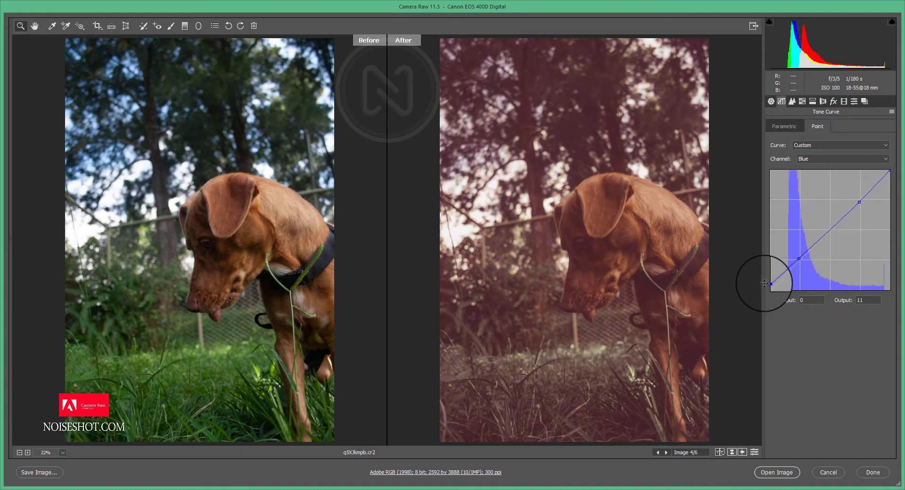
{"action": "left_click_drag", "start_coordinate": [770, 289], "coordinate": [750, 274]}
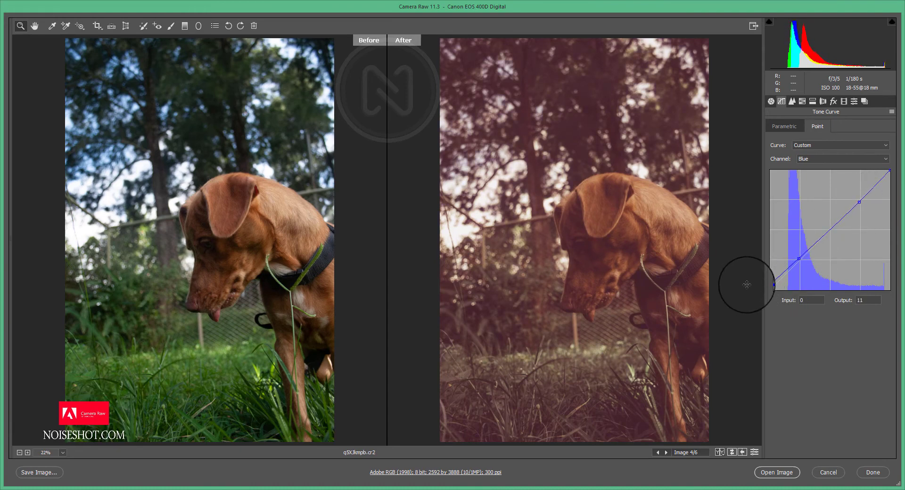
{"action": "left_click", "coordinate": [797, 258]}
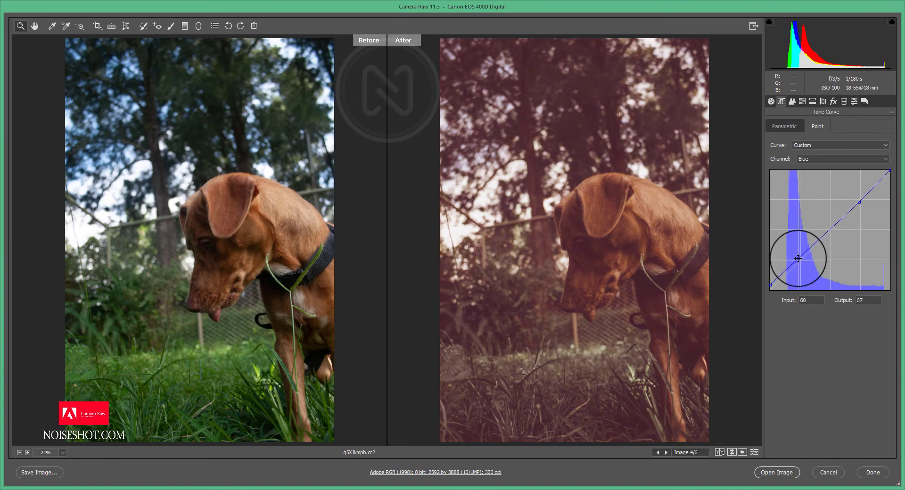
{"action": "left_click_drag", "start_coordinate": [772, 280], "coordinate": [743, 280]}
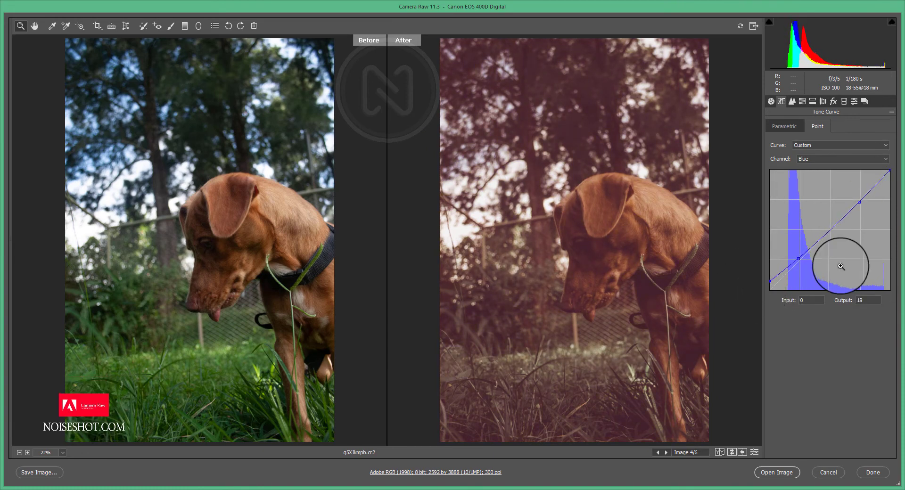
- Preview the dog photo's edge mask for sharpening Masking
{"action": "left_click", "coordinate": [795, 103]}
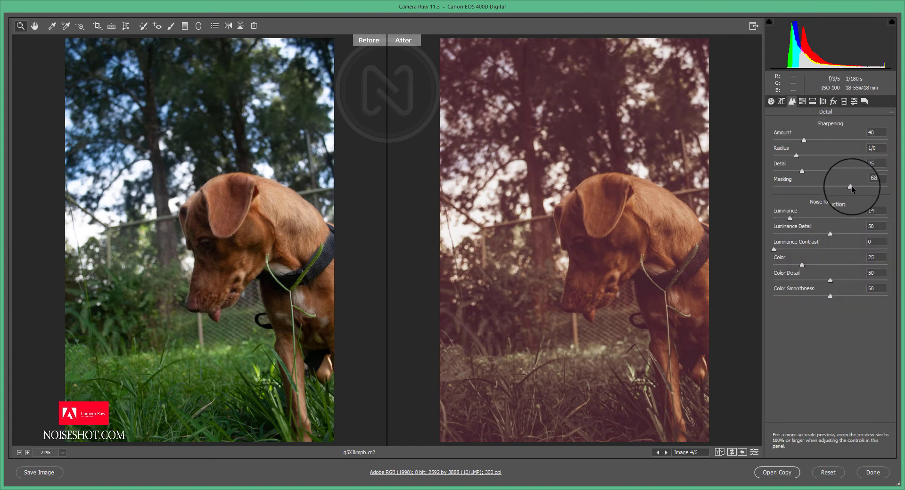
{"action": "left_click", "coordinate": [851, 187], "text": "alt"}
- Lower the dog photo's HSL saturation to Yellows -65 and Oranges -28, and raise the Oranges luminance
{"action": "left_click", "coordinate": [802, 101]}
{"action": "left_click", "coordinate": [806, 191]}
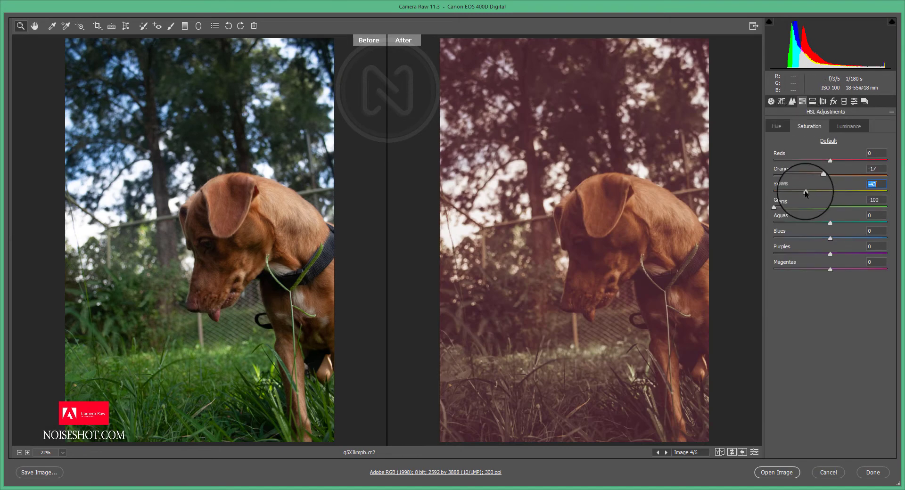
{"action": "left_click_drag", "start_coordinate": [800, 194], "coordinate": [797, 193]}
{"action": "left_click", "coordinate": [778, 208]}
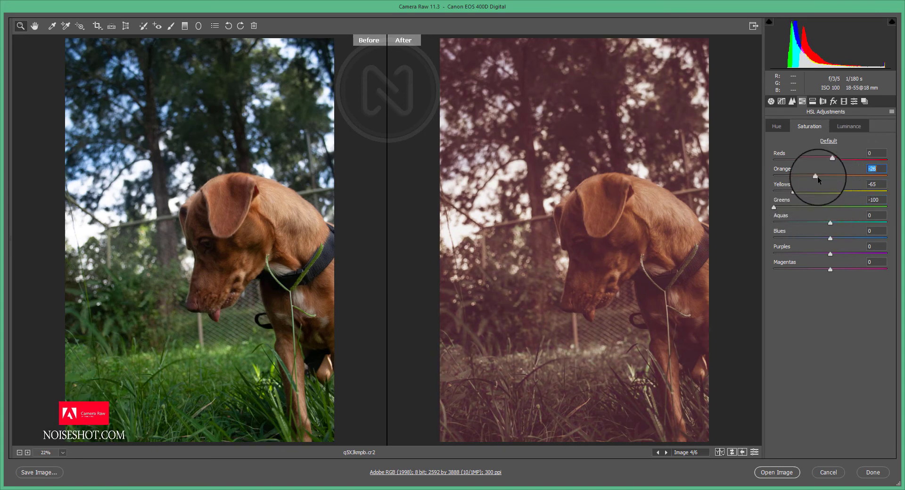
{"action": "left_click", "coordinate": [849, 127]}
{"action": "left_click_drag", "start_coordinate": [829, 176], "coordinate": [839, 179]}
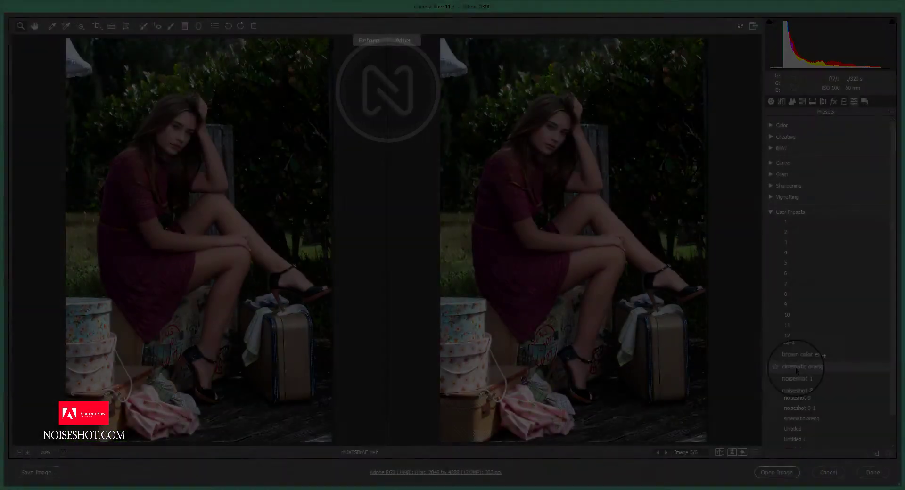
- Apply the brown color effect preset to the portrait of the woman with the suitcase and set Temperature to 4600
{"action": "left_click", "coordinate": [805, 357]}
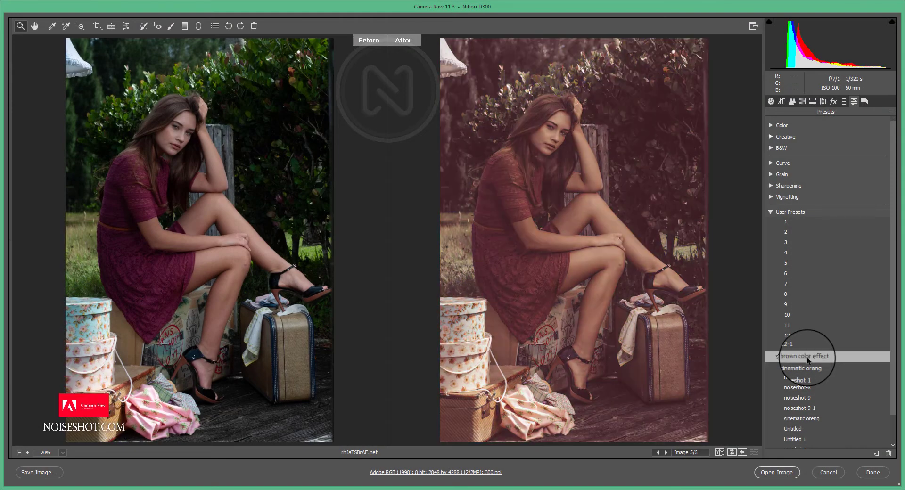
{"action": "left_click", "coordinate": [772, 101]}
{"action": "mouse_move", "coordinate": [810, 179]}
{"action": "left_mouse_down"}
{"action": "mouse_move", "coordinate": [823, 179]}
{"action": "mouse_move", "coordinate": [799, 183]}
{"action": "left_mouse_up"}
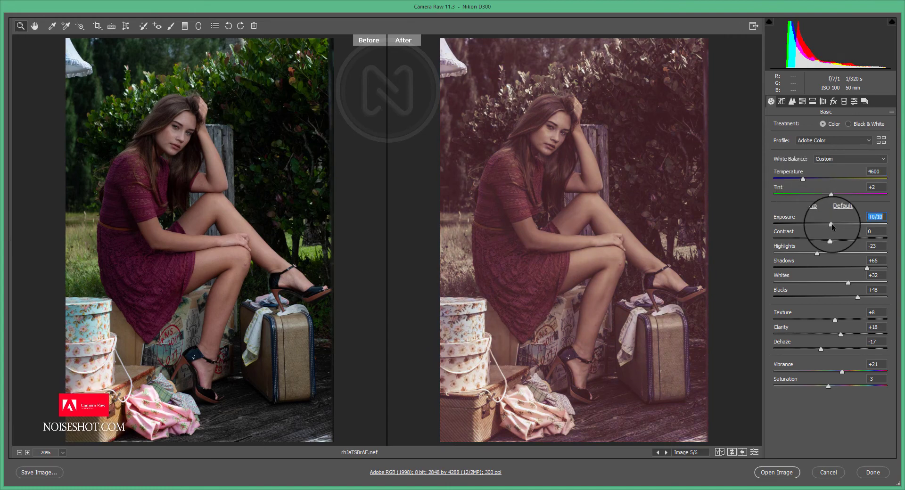
- Set the suitcase portrait's Exposure to +0.15, Tint +16, Temperature 5500, Highlights +8 and Shadows +37, and fine-tune Blacks
{"action": "left_click_drag", "start_coordinate": [831, 225], "coordinate": [833, 225]}
{"action": "left_click", "coordinate": [831, 195]}
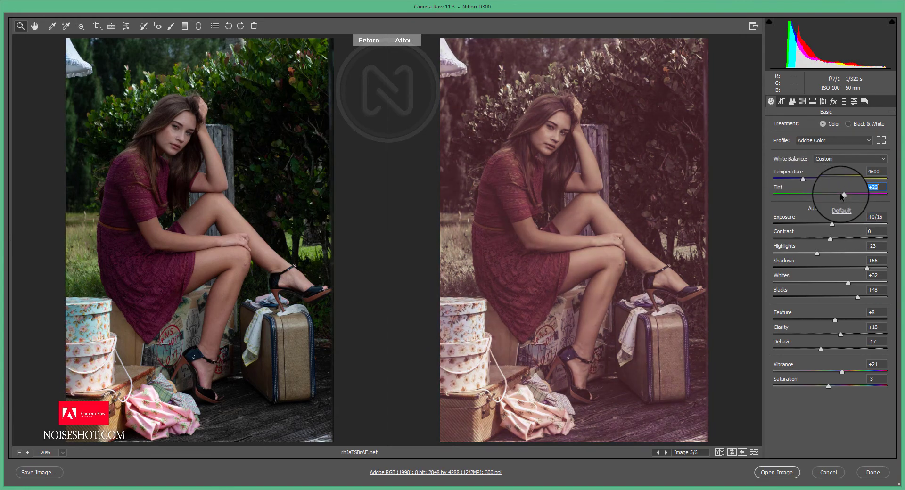
{"action": "left_click_drag", "start_coordinate": [840, 193], "coordinate": [812, 175]}
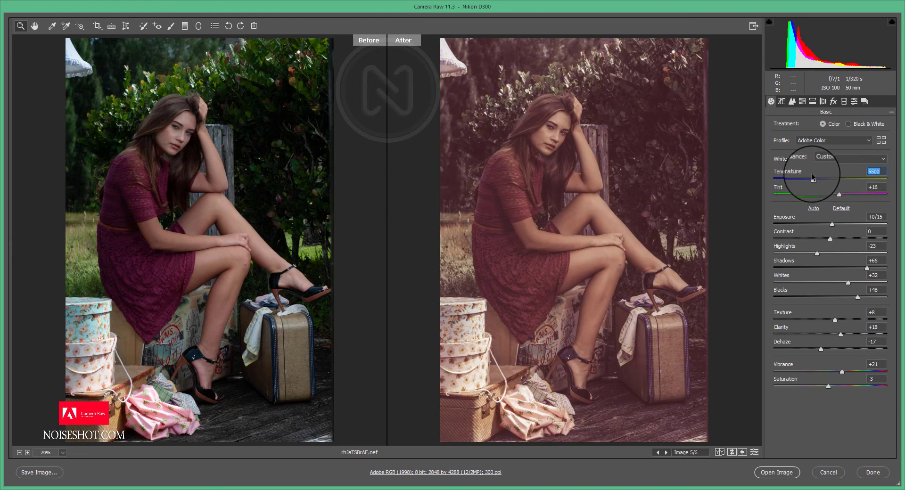
{"action": "left_click_drag", "start_coordinate": [803, 251], "coordinate": [846, 274]}
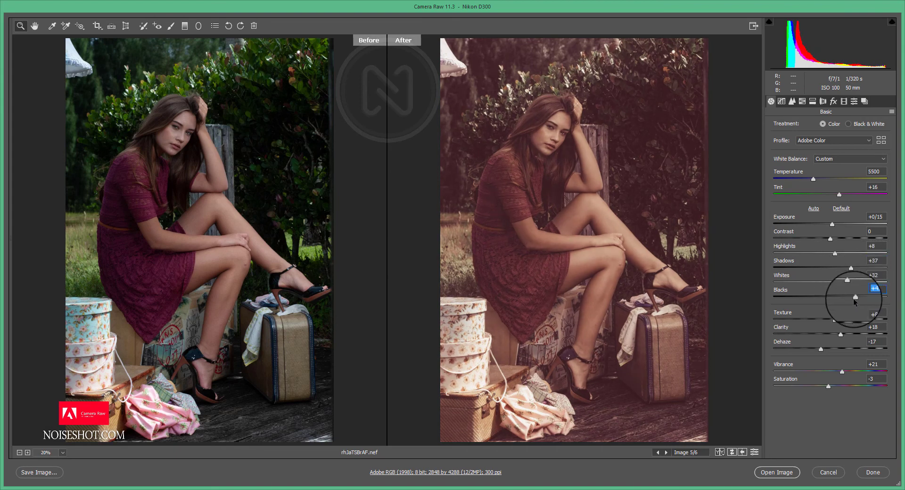
- Adjust the suitcase portrait's point curves, raising the Blue channel's black point to output 20 and moving its shadow point to input 50
{"action": "left_click", "coordinate": [783, 101]}
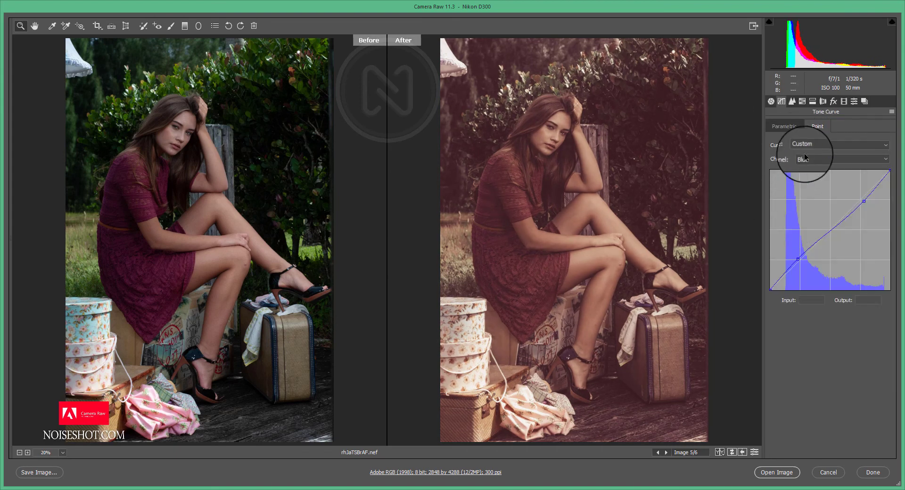
{"action": "left_click", "coordinate": [805, 157]}
{"action": "left_click", "coordinate": [805, 161]}
{"action": "left_click_drag", "start_coordinate": [771, 289], "coordinate": [734, 280]}
{"action": "left_click", "coordinate": [812, 160]}
{"action": "left_click", "coordinate": [804, 178]}
{"action": "left_click", "coordinate": [806, 159]}
{"action": "left_click", "coordinate": [804, 193]}
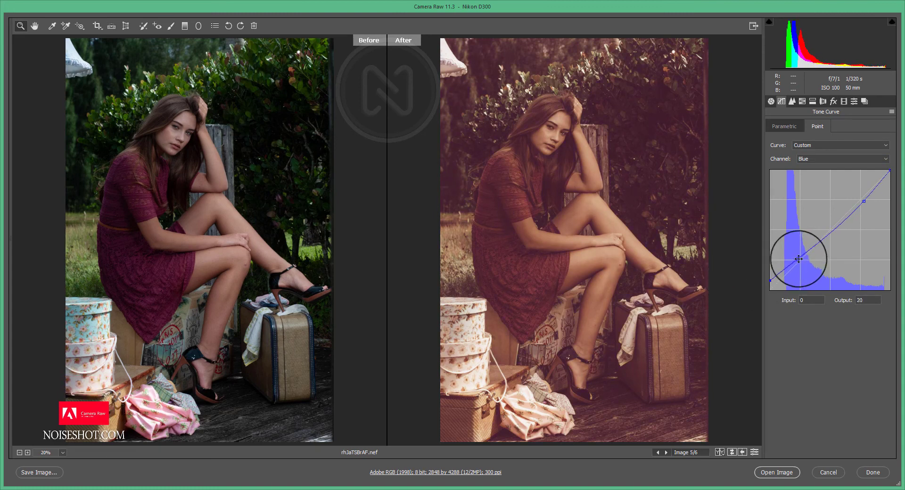
{"action": "left_click_drag", "start_coordinate": [798, 259], "coordinate": [796, 259]}
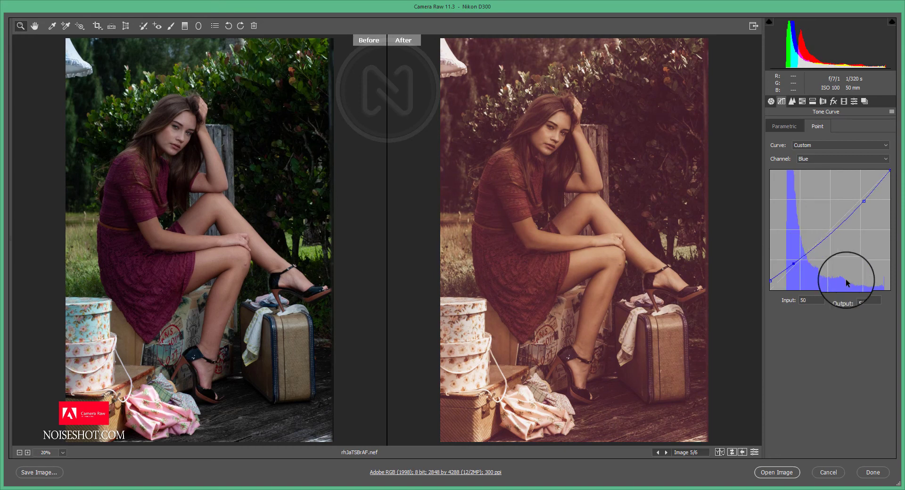
- Shift the suitcase portrait's Yellows hue and set its HSL saturation to Oranges -34 and Yellows -7
{"action": "left_click", "coordinate": [803, 100]}
{"action": "left_click", "coordinate": [776, 126]}
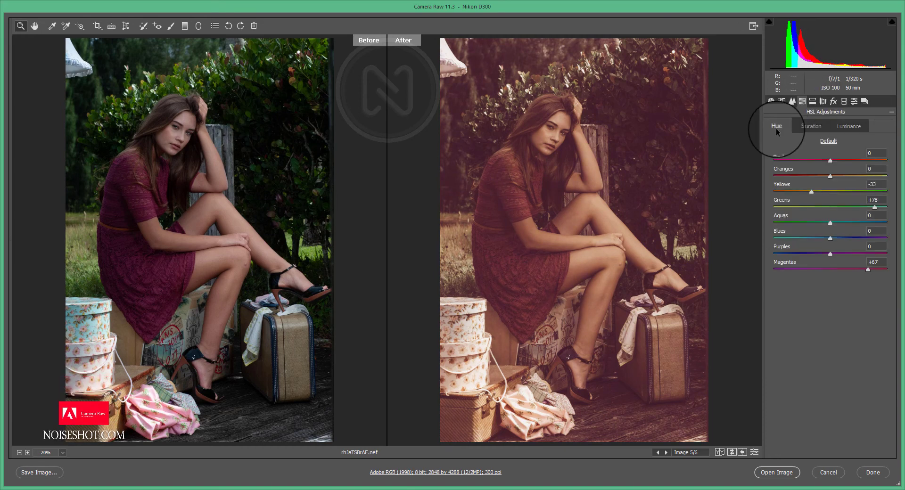
{"action": "left_click_drag", "start_coordinate": [797, 194], "coordinate": [824, 191]}
{"action": "left_click", "coordinate": [807, 126]}
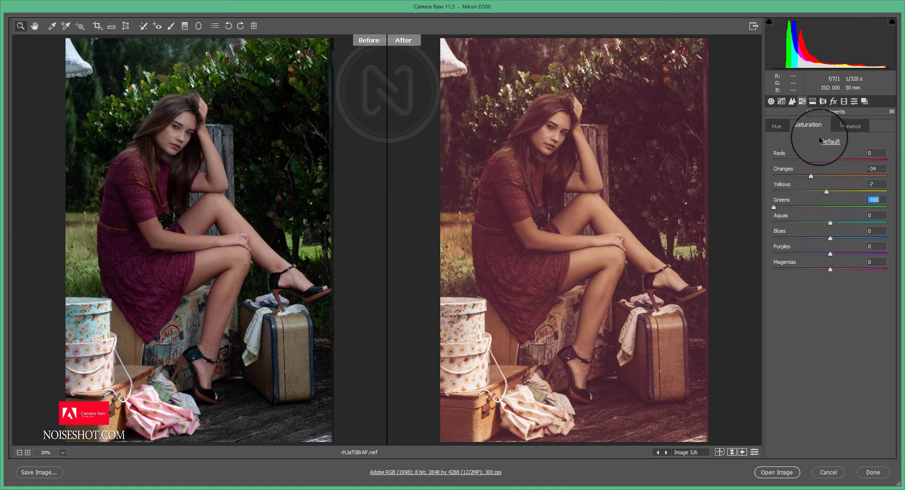
- Shift the suitcase portrait's Greens hue and set its HSL luminance to Yellows +44 and Oranges +23, keeping Reds at 0
{"action": "left_click", "coordinate": [776, 126]}
{"action": "left_click_drag", "start_coordinate": [796, 212], "coordinate": [887, 207]}
{"action": "left_click", "coordinate": [849, 126]}
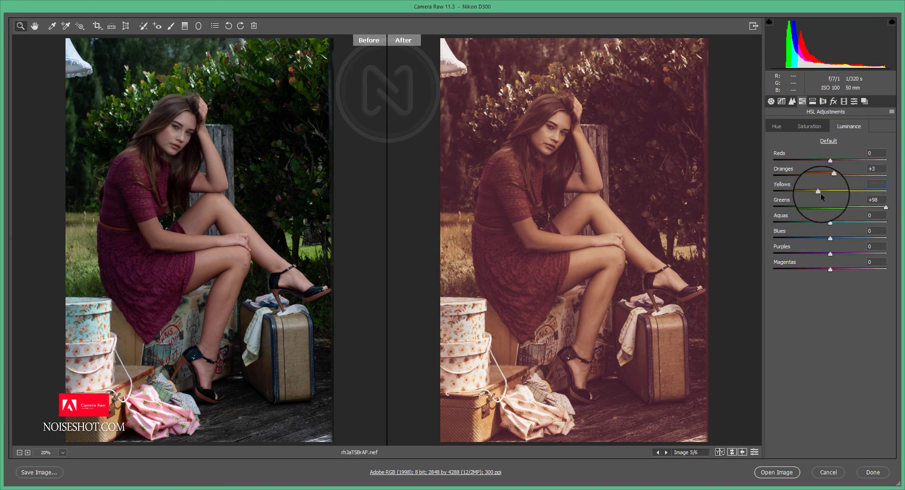
{"action": "left_click_drag", "start_coordinate": [822, 193], "coordinate": [855, 194]}
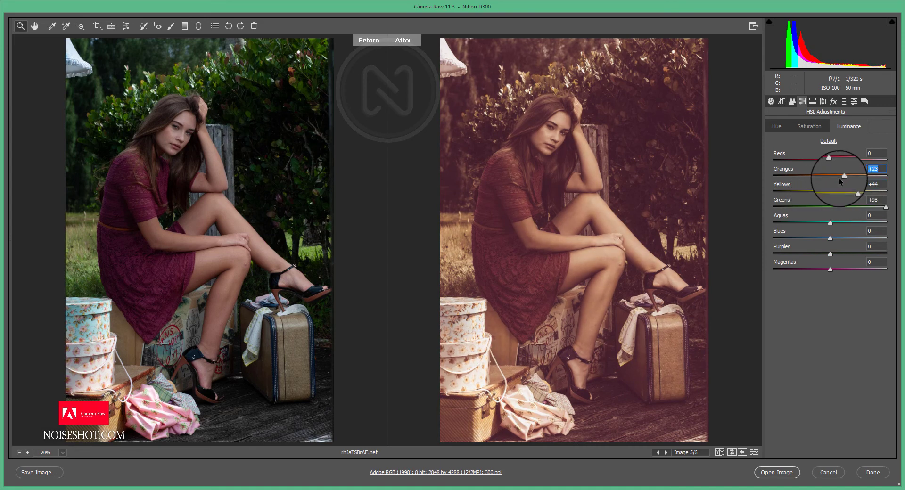
{"action": "left_click", "coordinate": [830, 160]}
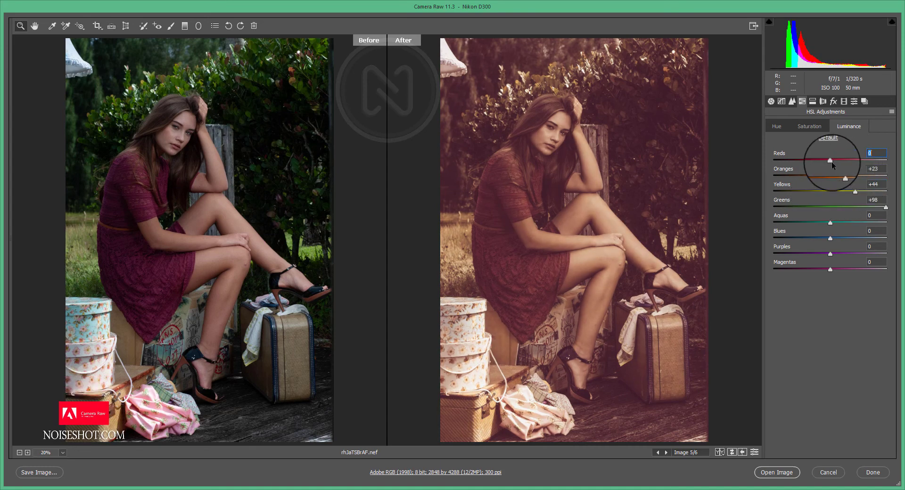
- Raise the Reds saturation and shift the Reds hue to recolor the woman's dress
{"action": "left_click", "coordinate": [810, 126]}
{"action": "left_click", "coordinate": [855, 160]}
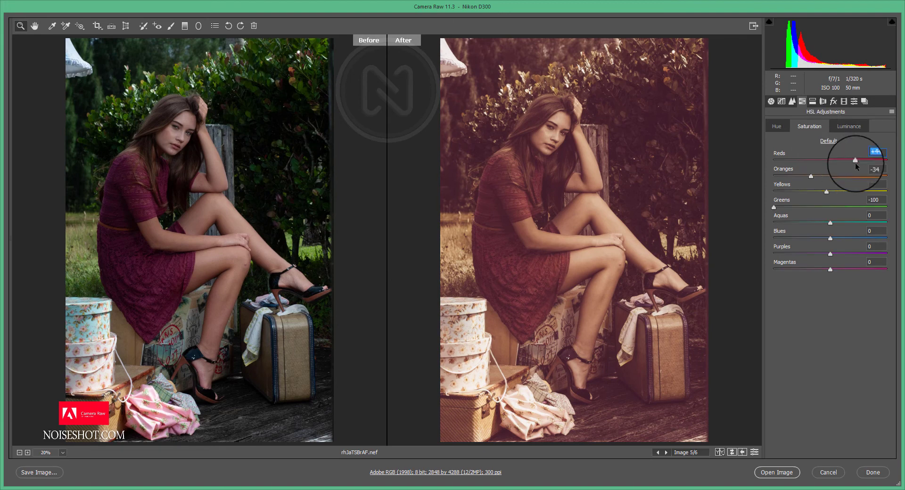
{"action": "left_click", "coordinate": [778, 126]}
{"action": "left_click_drag", "start_coordinate": [859, 160], "coordinate": [806, 162]}
- Compare the suitcase portrait with lens profile corrections and chromatic aberration removal switched off and on
{"action": "left_click", "coordinate": [823, 101]}
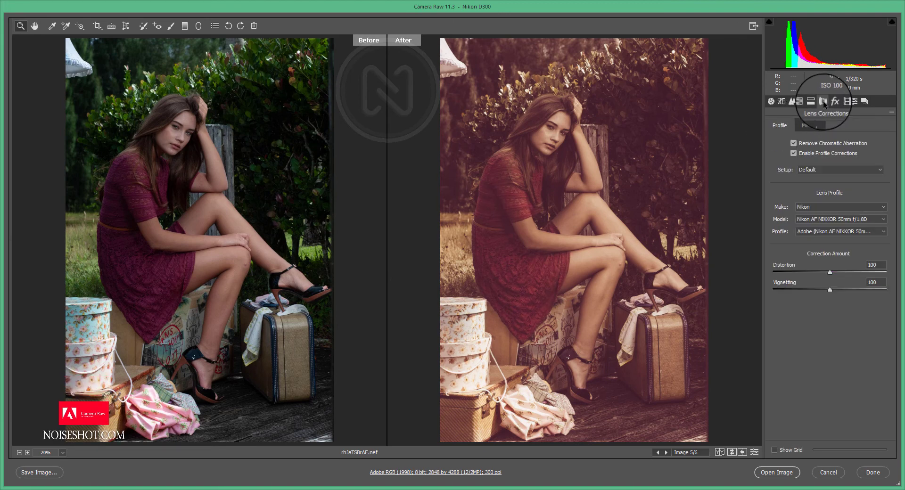
{"action": "left_click", "coordinate": [794, 154]}
{"action": "left_click", "coordinate": [794, 143]}
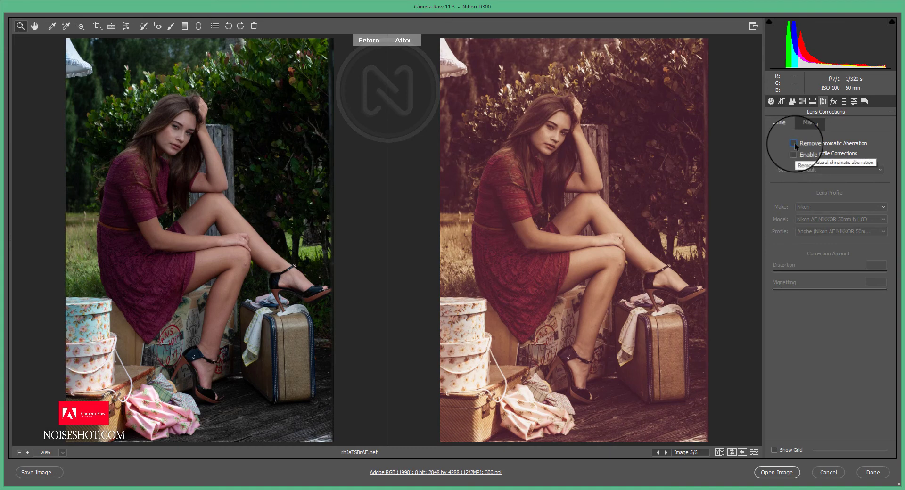
{"action": "left_click", "coordinate": [794, 143]}
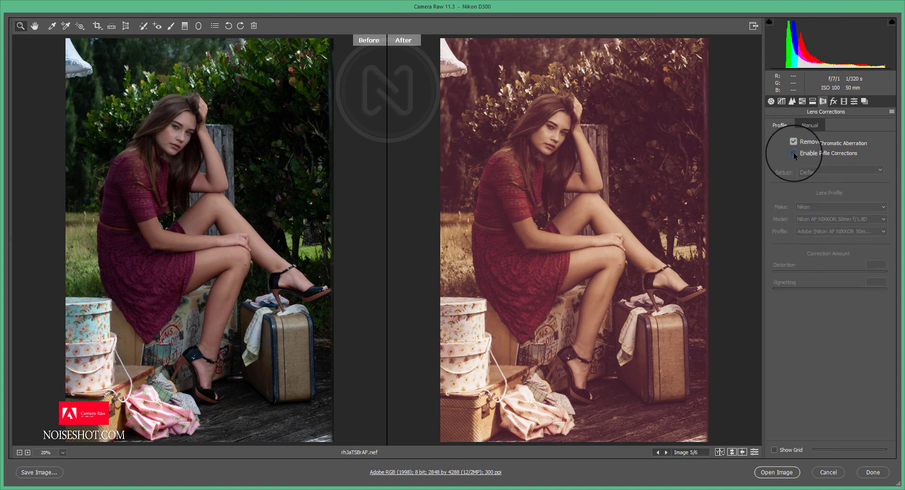
{"action": "left_click", "coordinate": [793, 152]}
- Set the calibration's Green Primary Saturation to +36 and adjust the Blue Primary Saturation on the suitcase portrait
{"action": "left_click", "coordinate": [844, 101]}
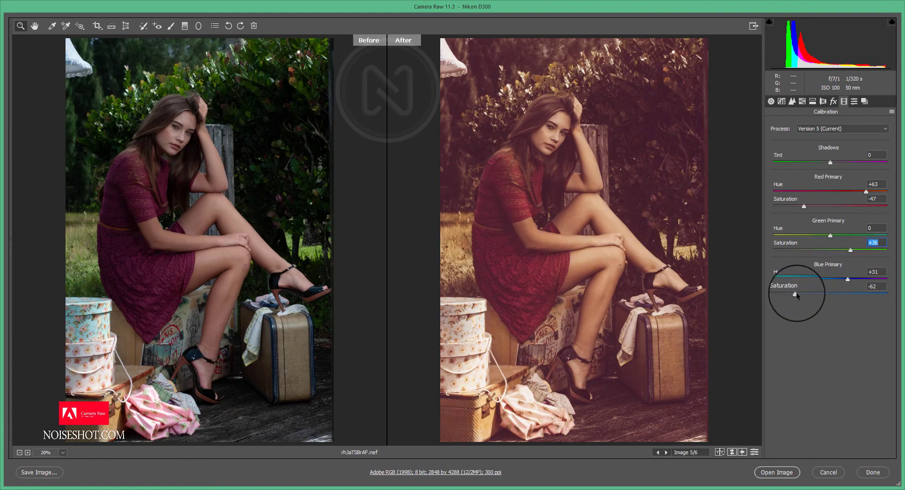
{"action": "left_click_drag", "start_coordinate": [796, 292], "coordinate": [834, 296]}
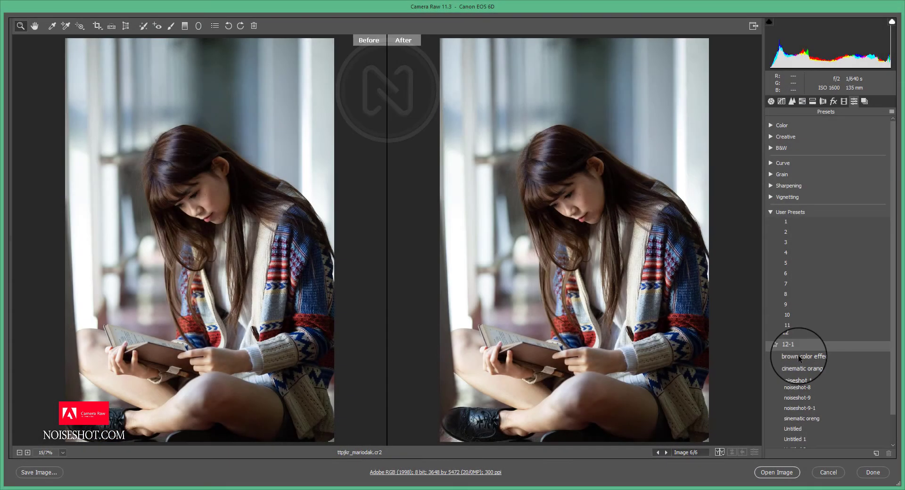
- Apply the brown color effect preset to the photo of the reading woman, with exposure at -0.50 and temperature at 6150
{"action": "left_click", "coordinate": [799, 355]}
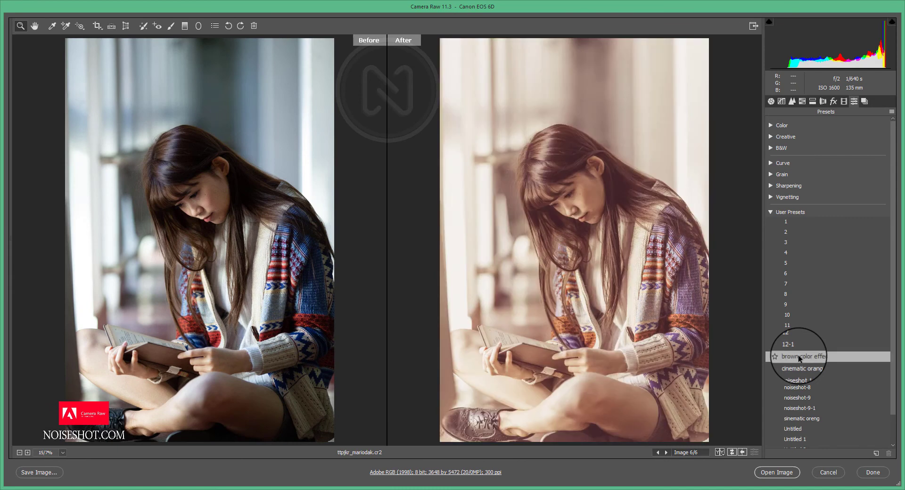
{"action": "left_click", "coordinate": [771, 101]}
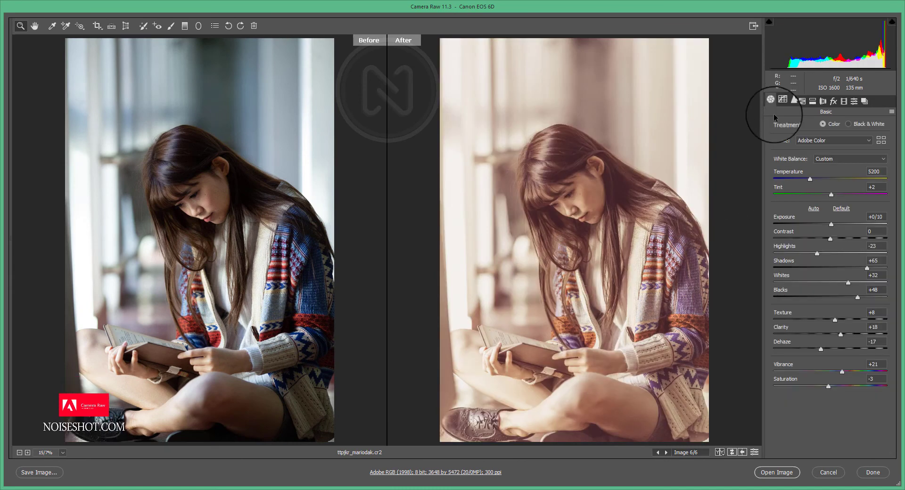
{"action": "left_click_drag", "start_coordinate": [831, 225], "coordinate": [824, 224]}
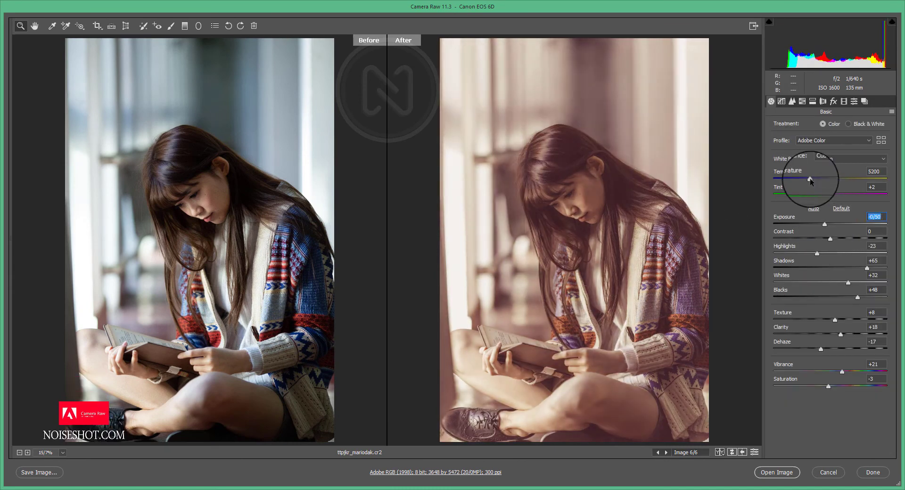
{"action": "mouse_move", "coordinate": [810, 179]}
{"action": "left_mouse_down"}
{"action": "mouse_move", "coordinate": [846, 179]}
{"action": "mouse_move", "coordinate": [819, 181]}
{"action": "left_mouse_up"}
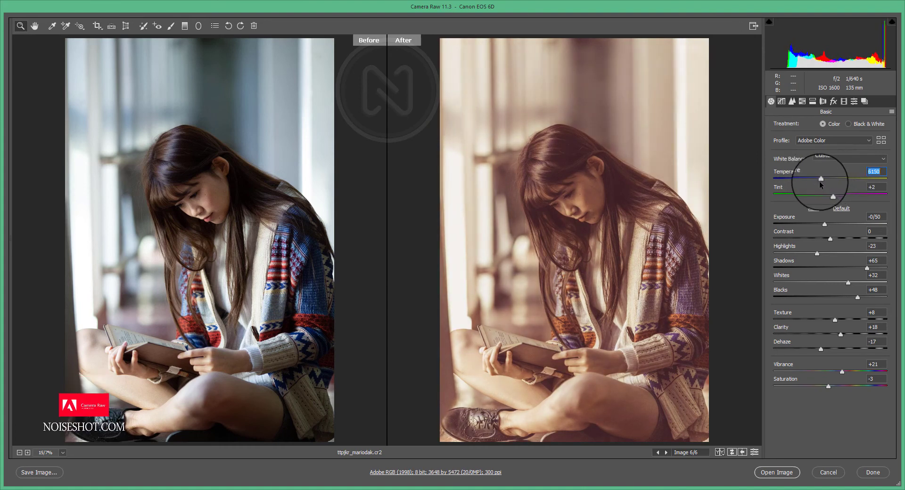
- Set the photo's exposure to -0.30, contrast +11, highlights -61, whites +3, blacks +65, vibrance -13 and saturation +25
{"action": "left_click_drag", "start_coordinate": [821, 224], "coordinate": [836, 238]}
{"action": "left_click_drag", "start_coordinate": [817, 253], "coordinate": [796, 257]}
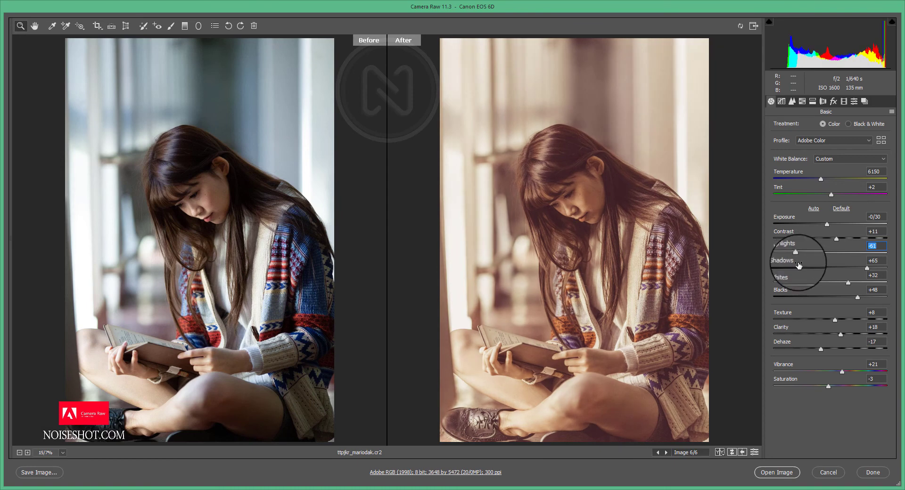
{"action": "left_click_drag", "start_coordinate": [857, 298], "coordinate": [832, 283]}
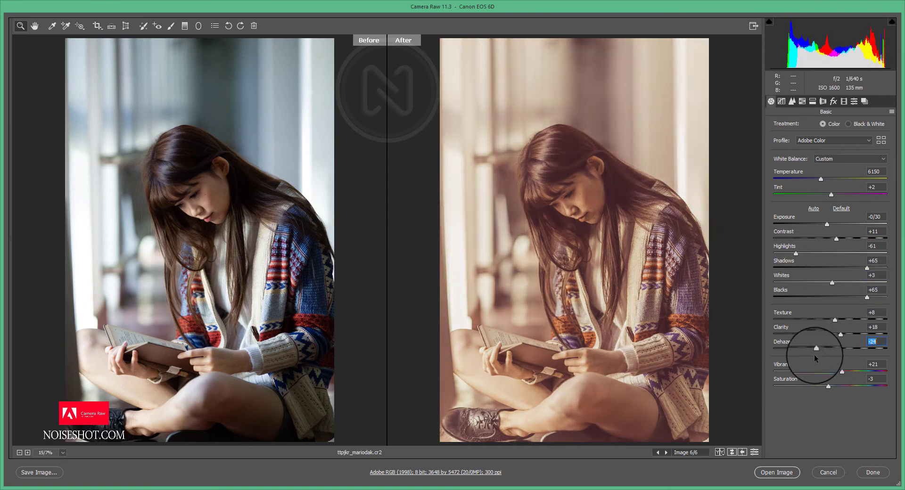
{"action": "left_click_drag", "start_coordinate": [828, 387], "coordinate": [838, 384]}
{"action": "left_click_drag", "start_coordinate": [844, 369], "coordinate": [819, 370]}
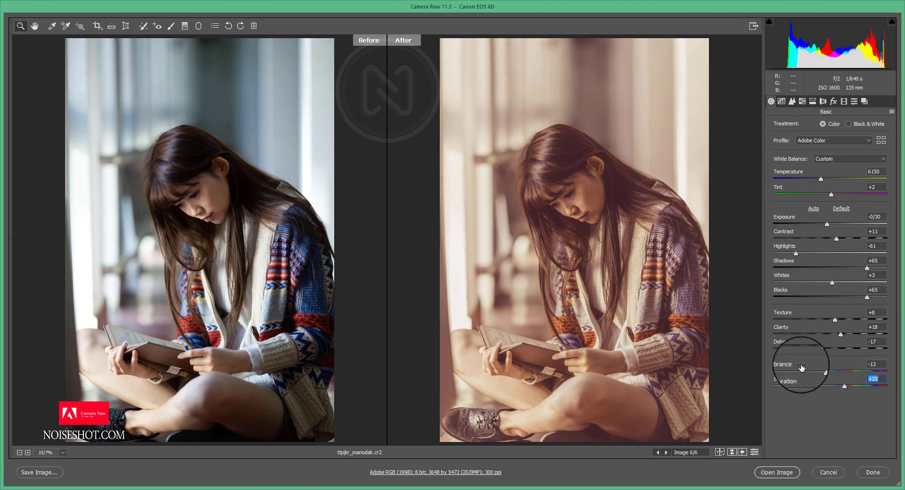
- Adjust the black points of the RGB and Red point curves to outputs of about 40 and 20
{"action": "left_click", "coordinate": [782, 102]}
{"action": "left_click", "coordinate": [830, 159]}
{"action": "left_click", "coordinate": [816, 166]}
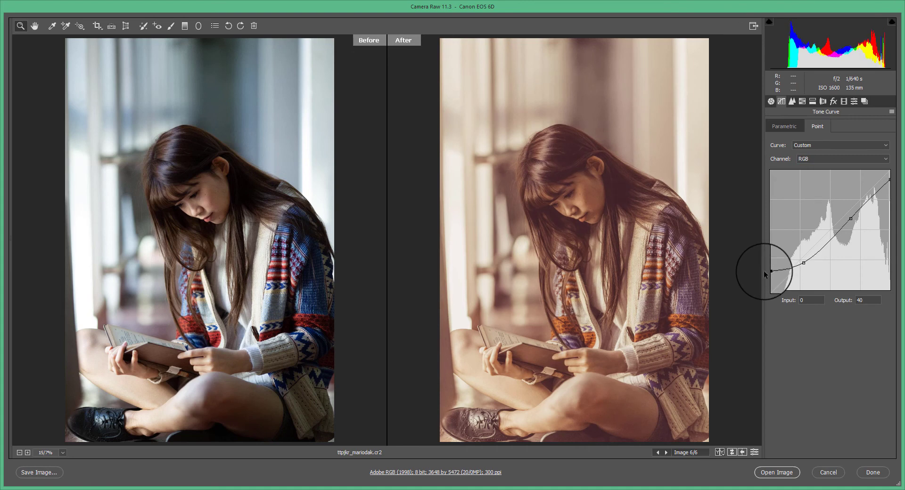
{"action": "left_click", "coordinate": [814, 158]}
{"action": "left_click", "coordinate": [812, 169]}
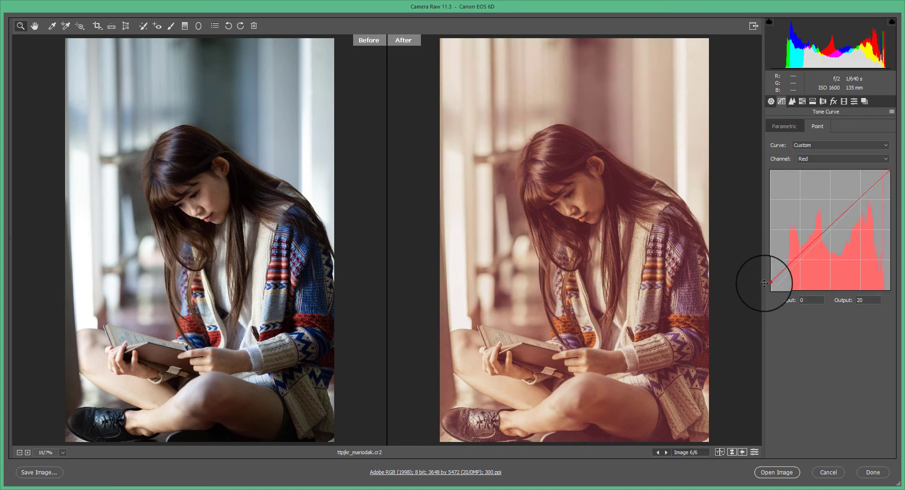
- Reshape the Blue channel point curve by adjusting its shadow and highlight points
{"action": "left_click", "coordinate": [821, 159]}
{"action": "left_click", "coordinate": [808, 173]}
{"action": "left_click_drag", "start_coordinate": [794, 267], "coordinate": [794, 257]}
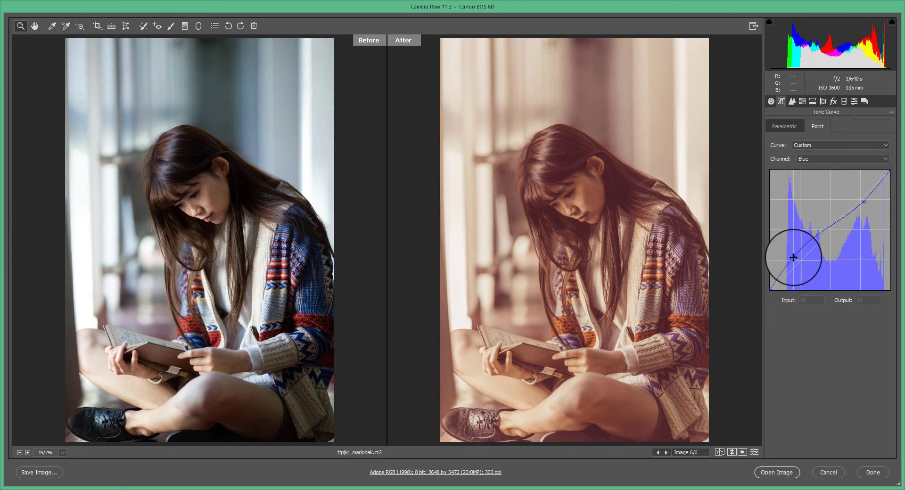
{"action": "left_click_drag", "start_coordinate": [867, 203], "coordinate": [858, 204]}
{"action": "left_click_drag", "start_coordinate": [794, 258], "coordinate": [798, 260]}
- Raise the sharpening masking of the reading woman's photo to about 75 while previewing the mask
{"action": "left_click", "coordinate": [791, 101]}
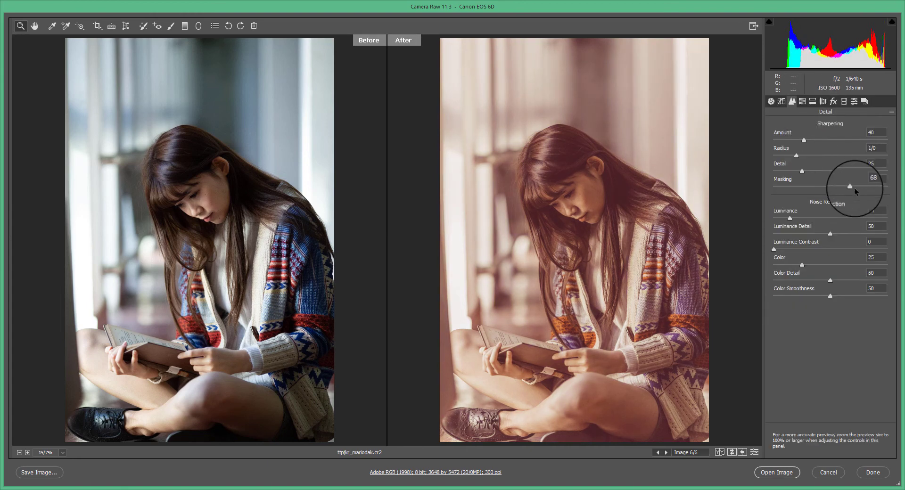
{"action": "left_click_drag", "start_coordinate": [831, 188], "coordinate": [871, 187]}
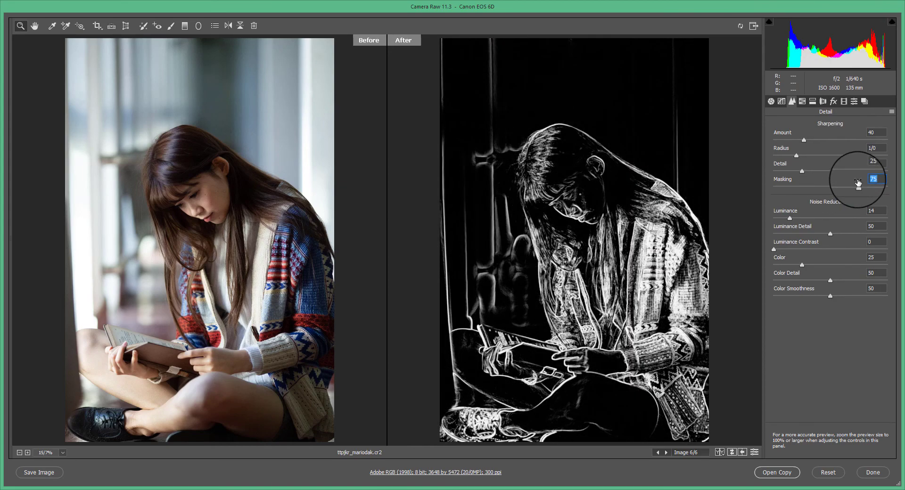